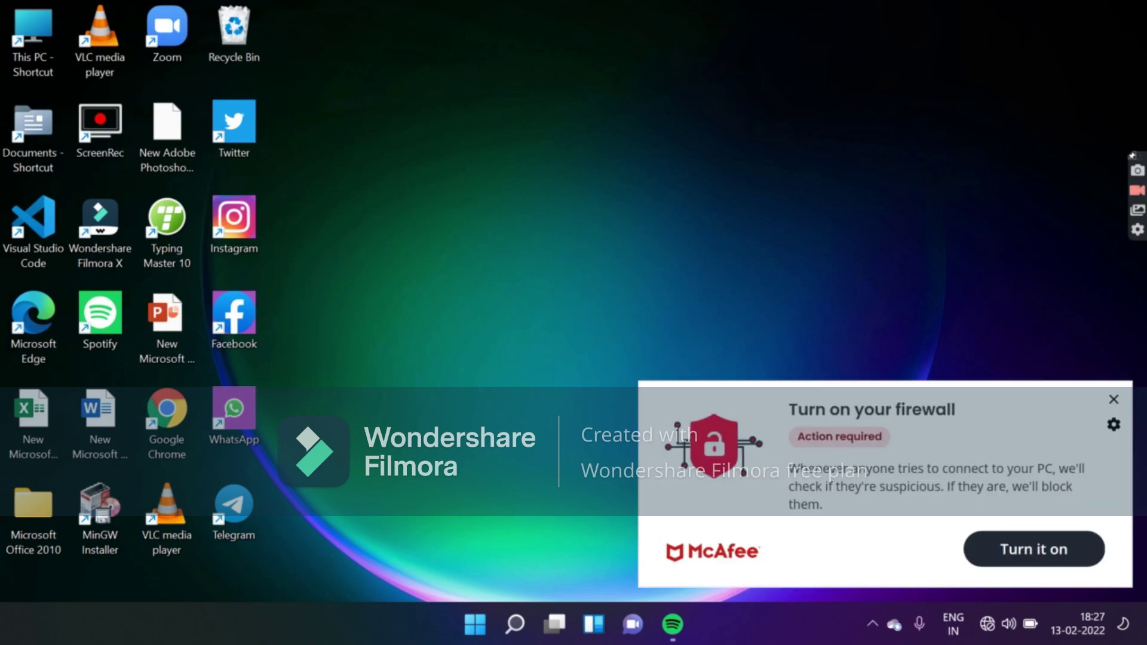
Step: Dismiss the McAfee firewall notification
{"action": "left_click", "coordinate": [1113, 399]}
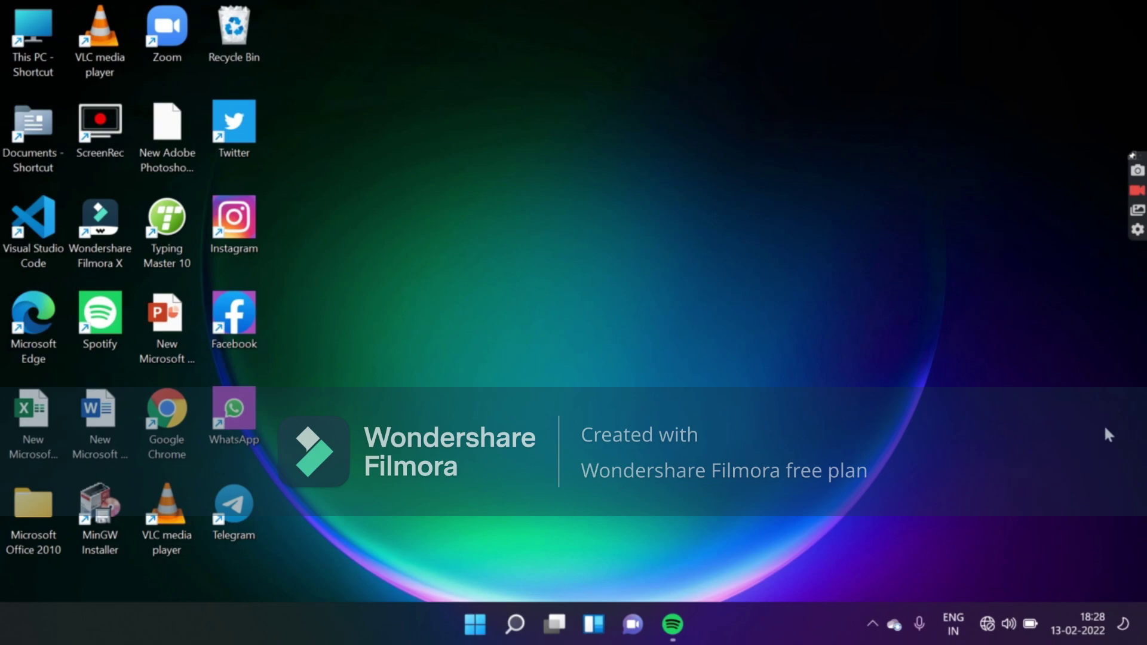
{"action": "mouse_move", "coordinate": [1028, 622]}
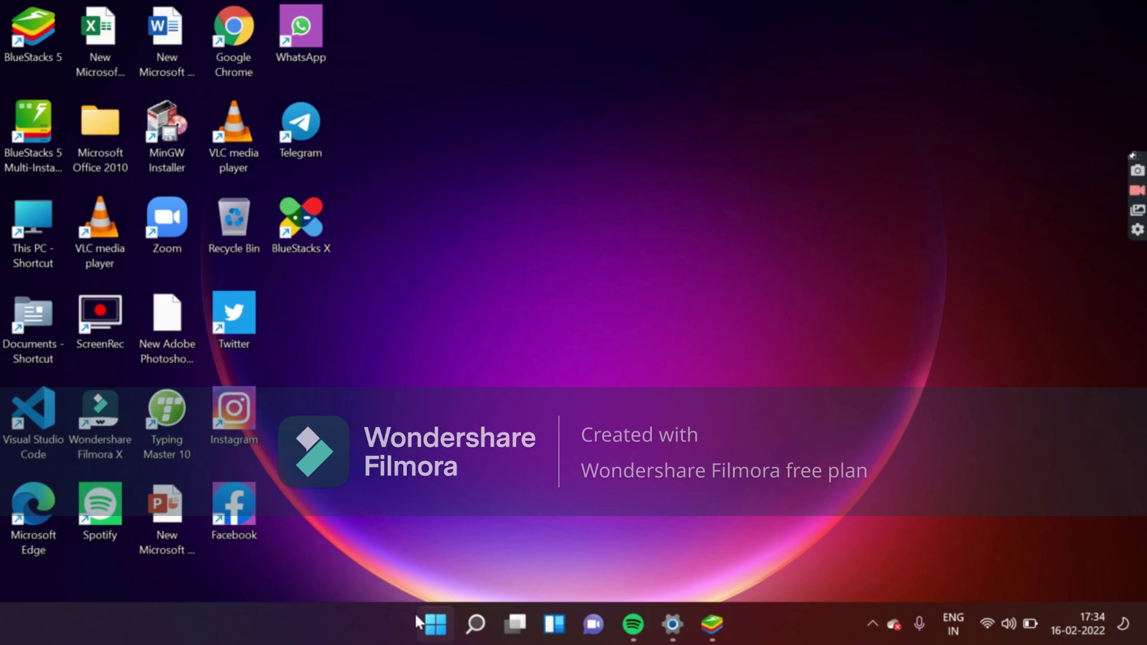
Step: Open the Microsoft Store and maximize its window
{"action": "left_click", "coordinate": [428, 632]}
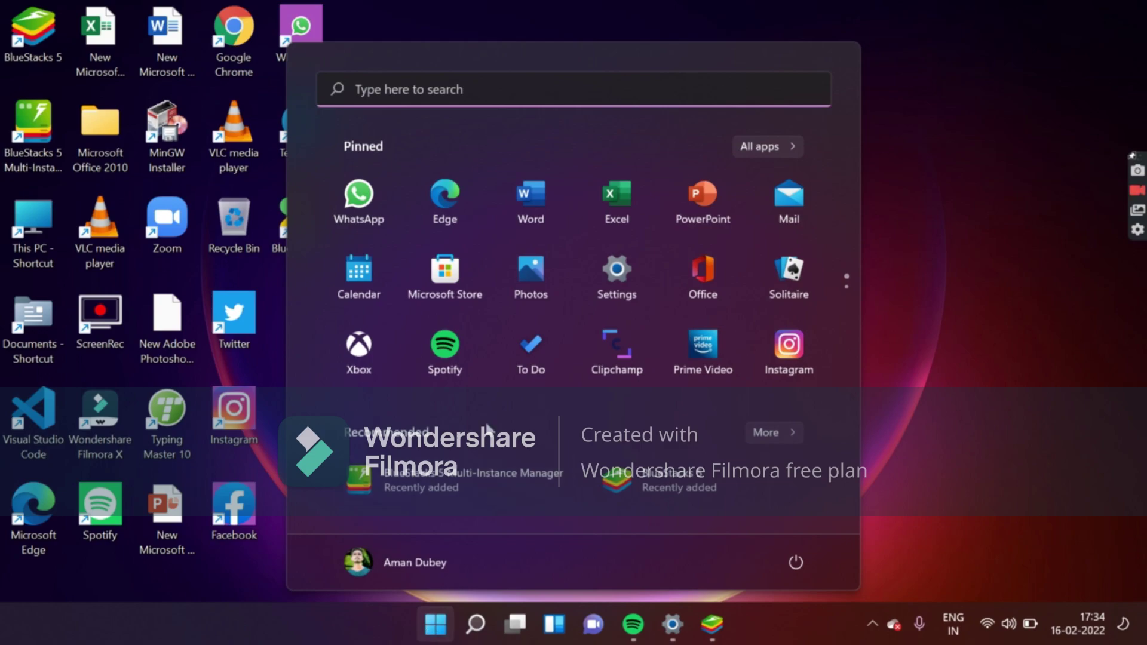
{"action": "left_click", "coordinate": [444, 280]}
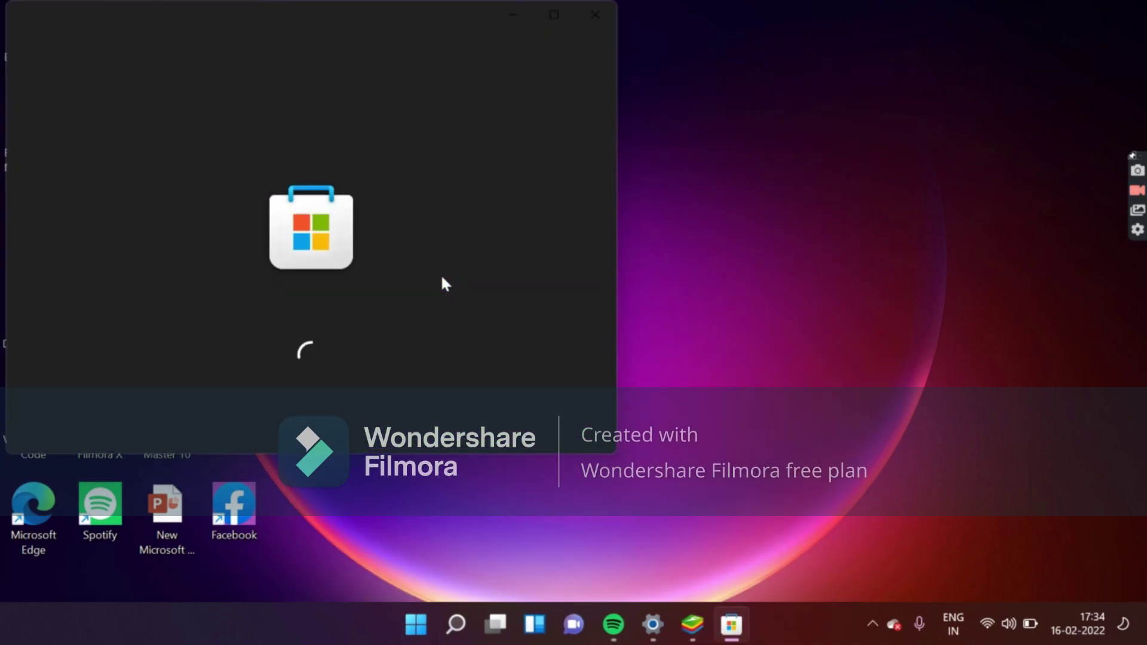
{"action": "left_click", "coordinate": [550, 18]}
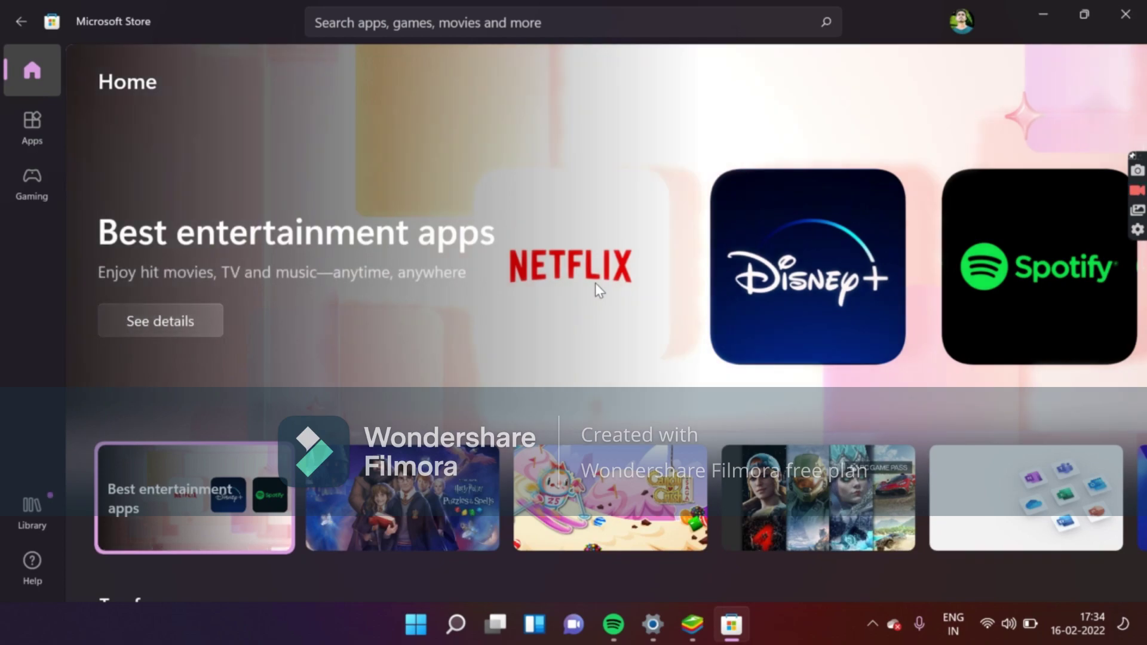
Step: Browse the store's home page, examining the free apps, essential apps, entertainment apps and best selling games
{"action": "scroll", "coordinate": [595, 282], "scroll_direction": "down", "scroll_amount": 4}
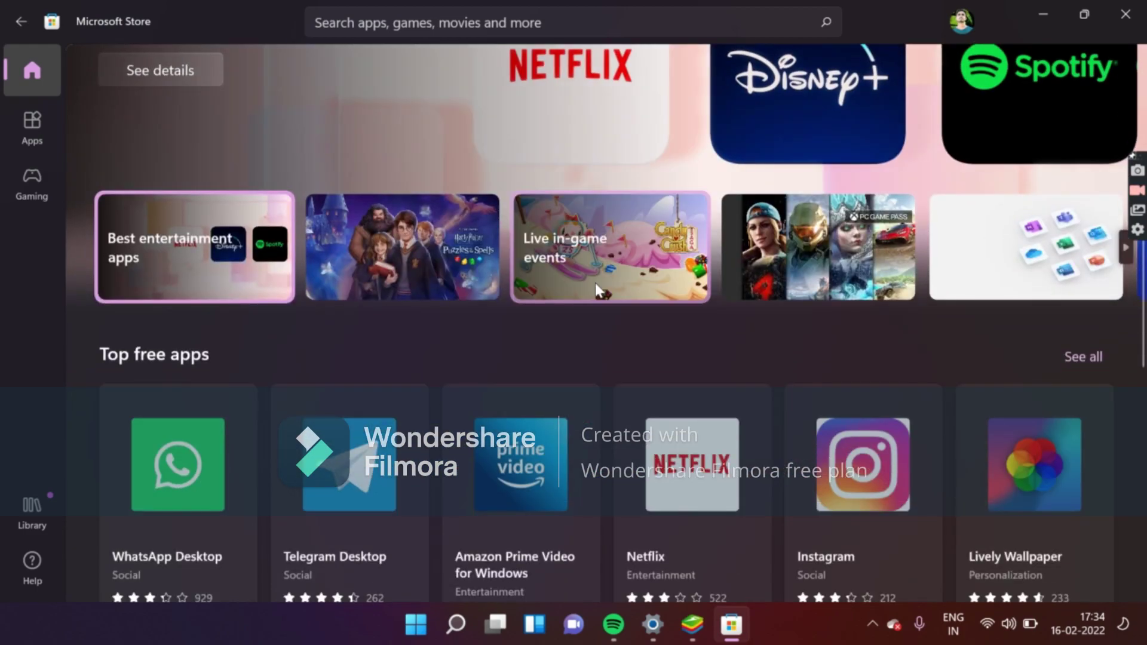
{"action": "scroll", "coordinate": [564, 303], "scroll_direction": "down", "scroll_amount": 1}
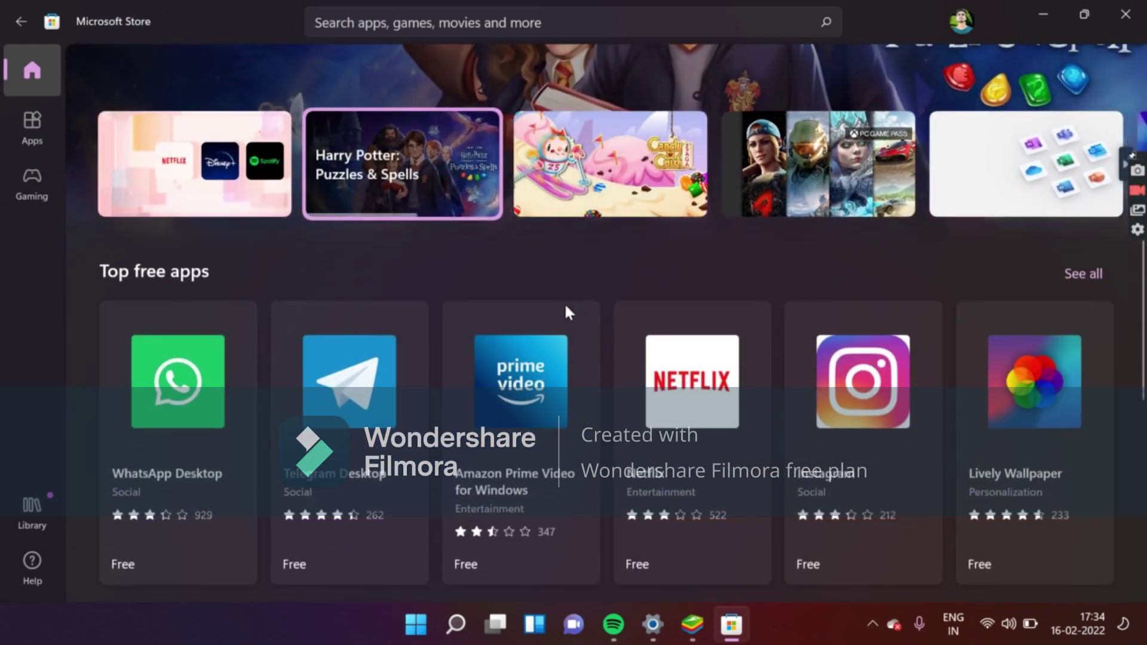
{"action": "scroll", "coordinate": [564, 302], "scroll_direction": "down", "scroll_amount": 2}
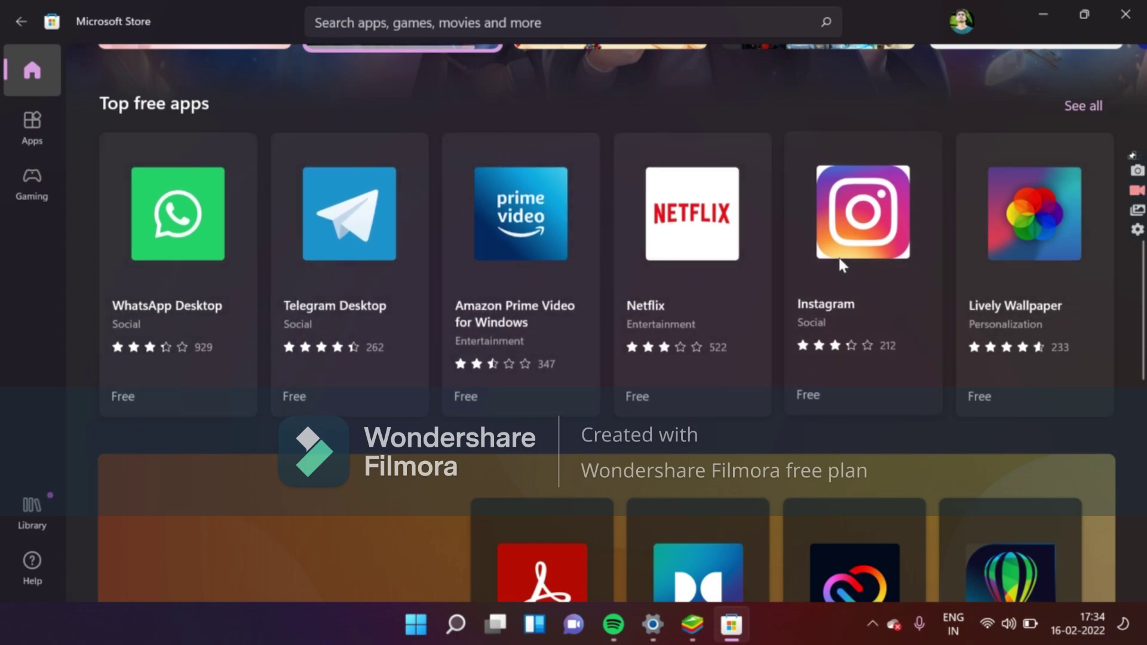
{"action": "scroll", "coordinate": [585, 371], "scroll_direction": "down", "scroll_amount": 4}
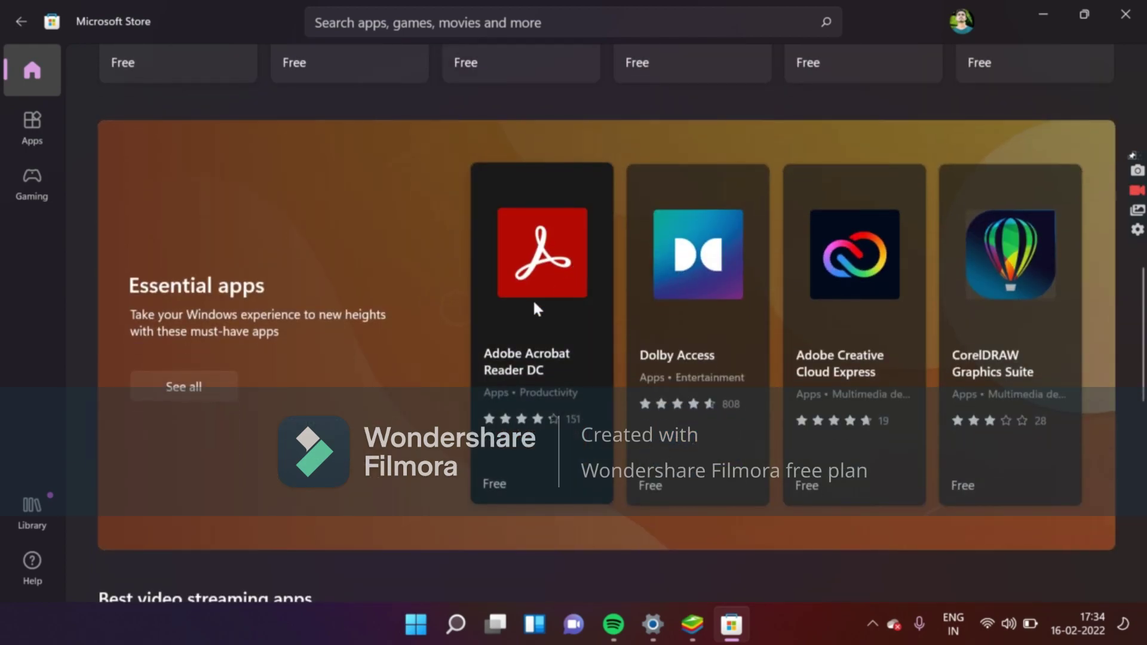
{"action": "scroll", "coordinate": [552, 292], "scroll_direction": "down", "scroll_amount": 6}
{"action": "scroll", "coordinate": [655, 367], "scroll_direction": "down", "scroll_amount": 3}
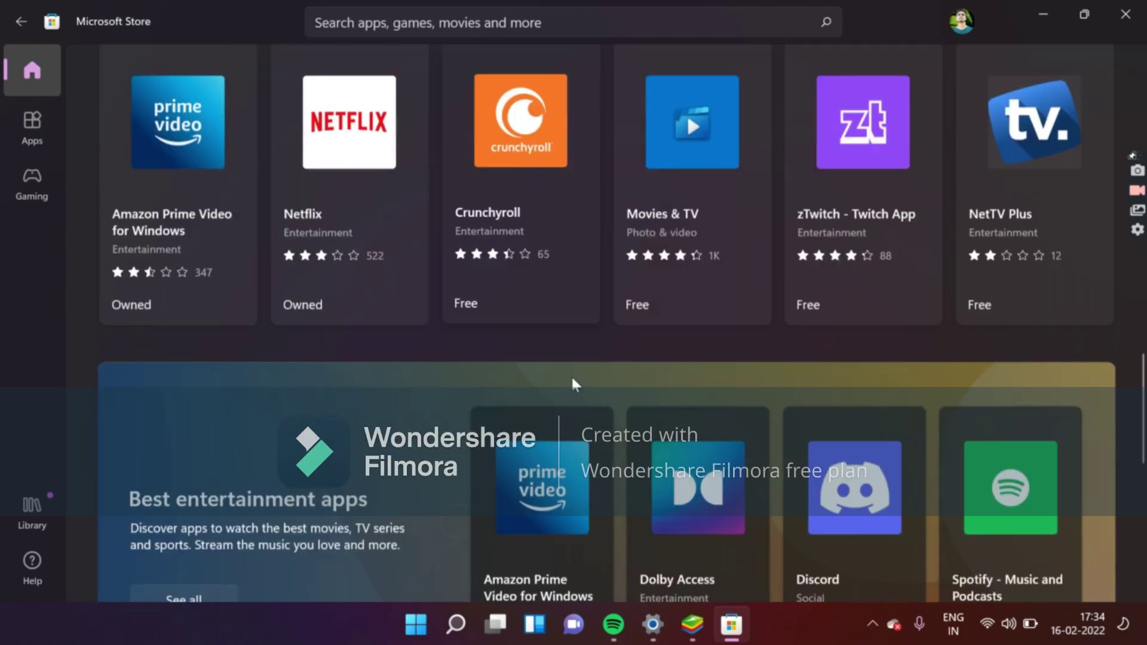
{"action": "scroll", "coordinate": [571, 377], "scroll_direction": "down", "scroll_amount": 3}
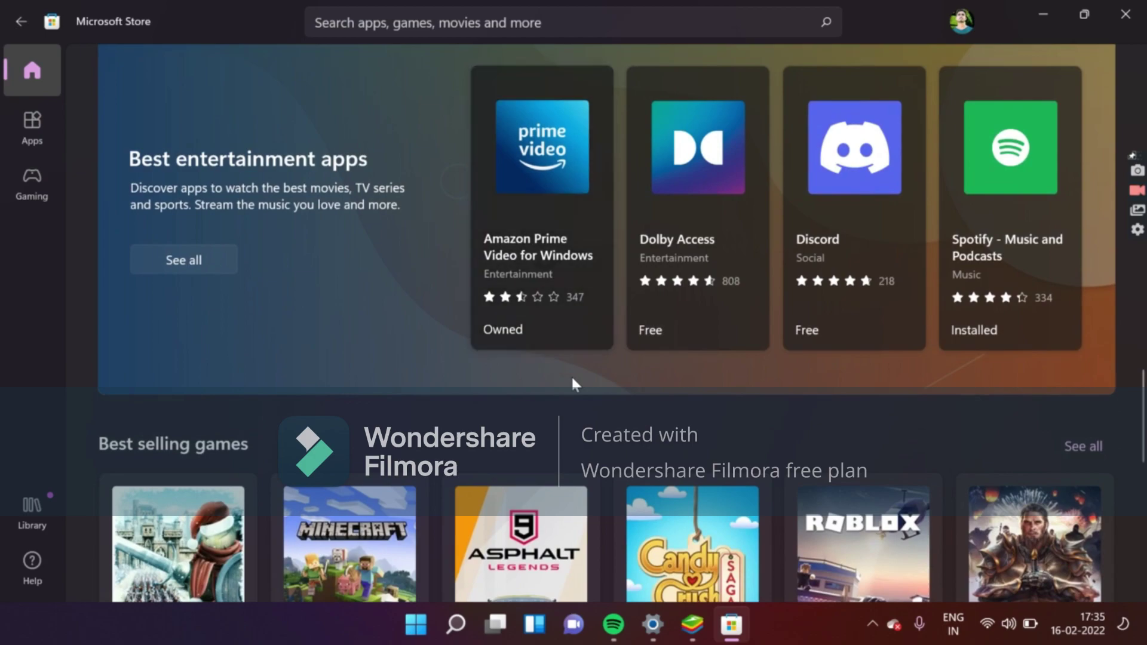
{"action": "scroll", "coordinate": [627, 460], "scroll_direction": "down", "scroll_amount": 3}
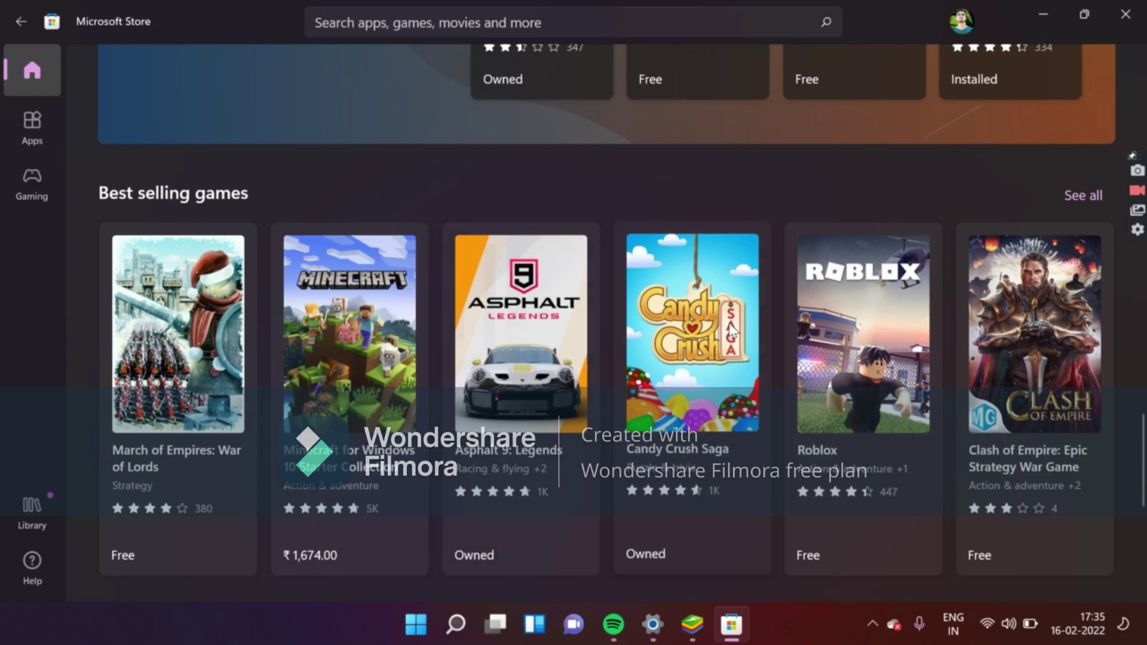
{"action": "scroll", "coordinate": [730, 330], "scroll_direction": "down", "scroll_amount": 10}
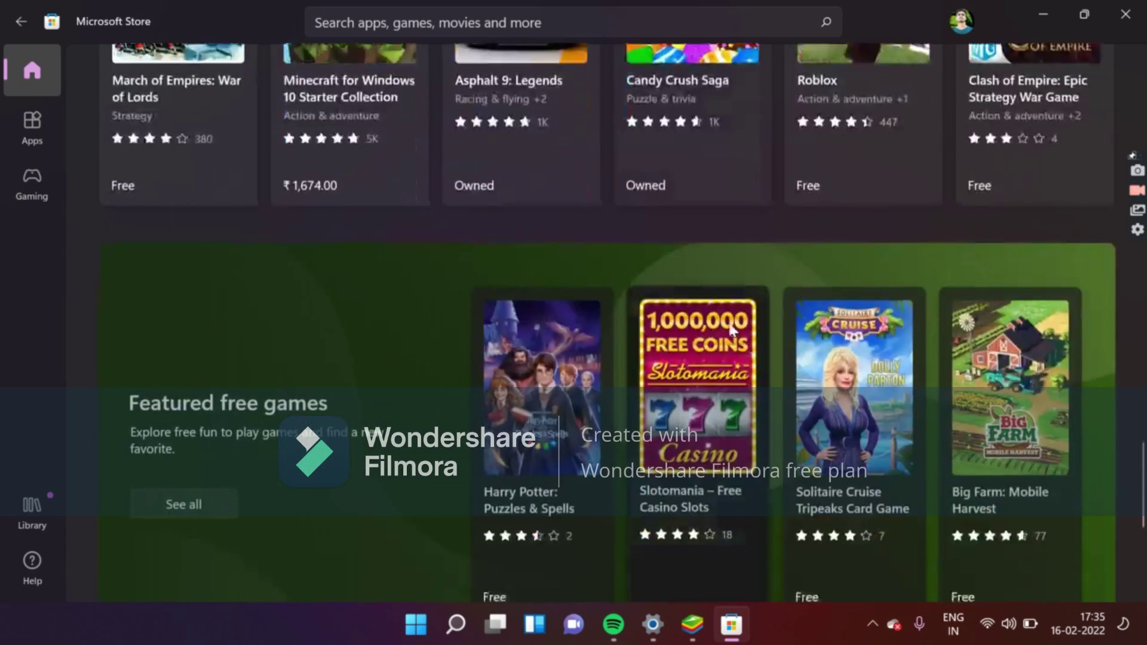
{"action": "scroll", "coordinate": [730, 329], "scroll_direction": "up", "scroll_amount": 10}
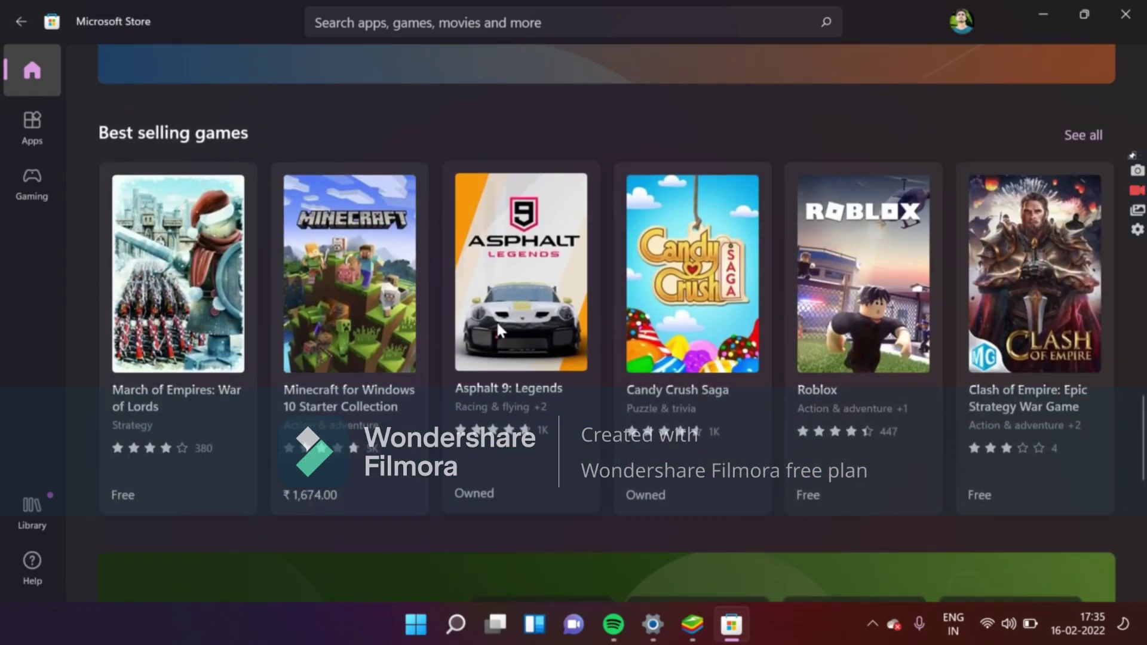
Step: Open the Asphalt 9: Legends page, start the game's download and pause it
{"action": "left_click", "coordinate": [497, 325]}
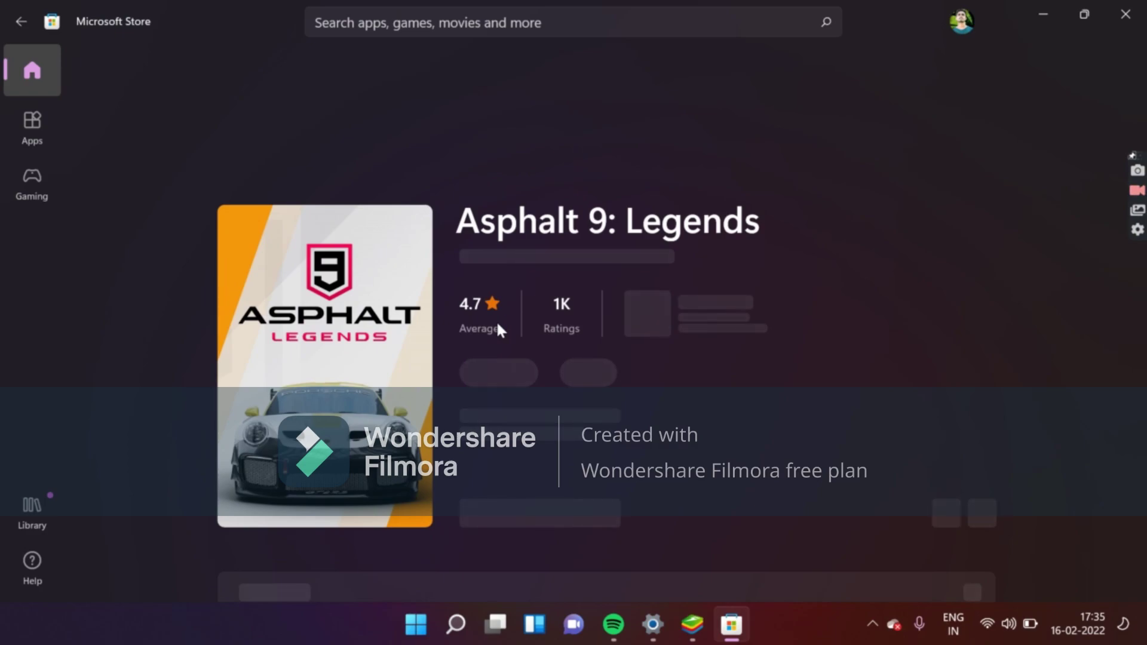
{"action": "scroll", "coordinate": [498, 326], "scroll_direction": "down", "scroll_amount": 3}
{"action": "left_click", "coordinate": [531, 345]}
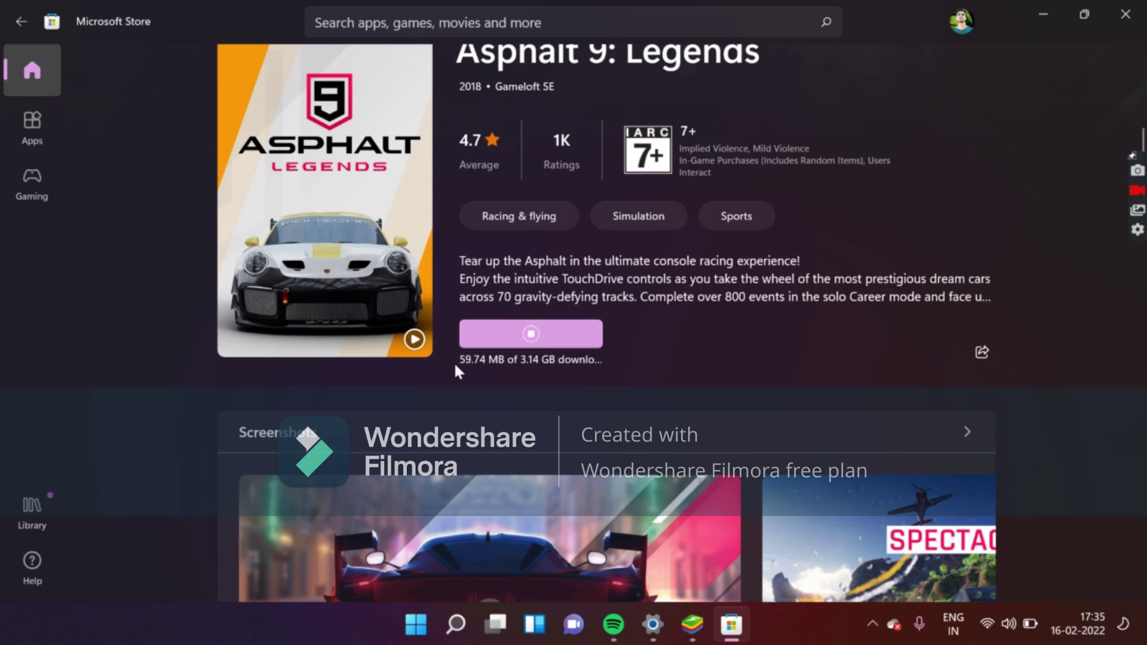
{"action": "left_click", "coordinate": [530, 335]}
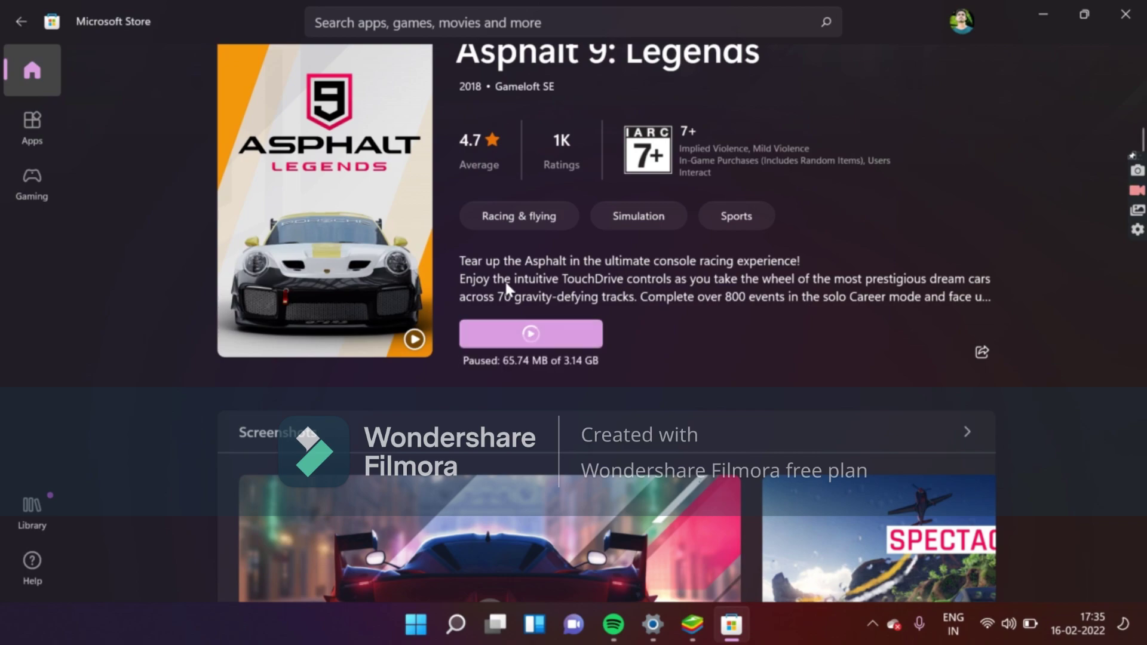
Step: Return to the store's home page and look through its app, game and collection sections
{"action": "left_click", "coordinate": [20, 23]}
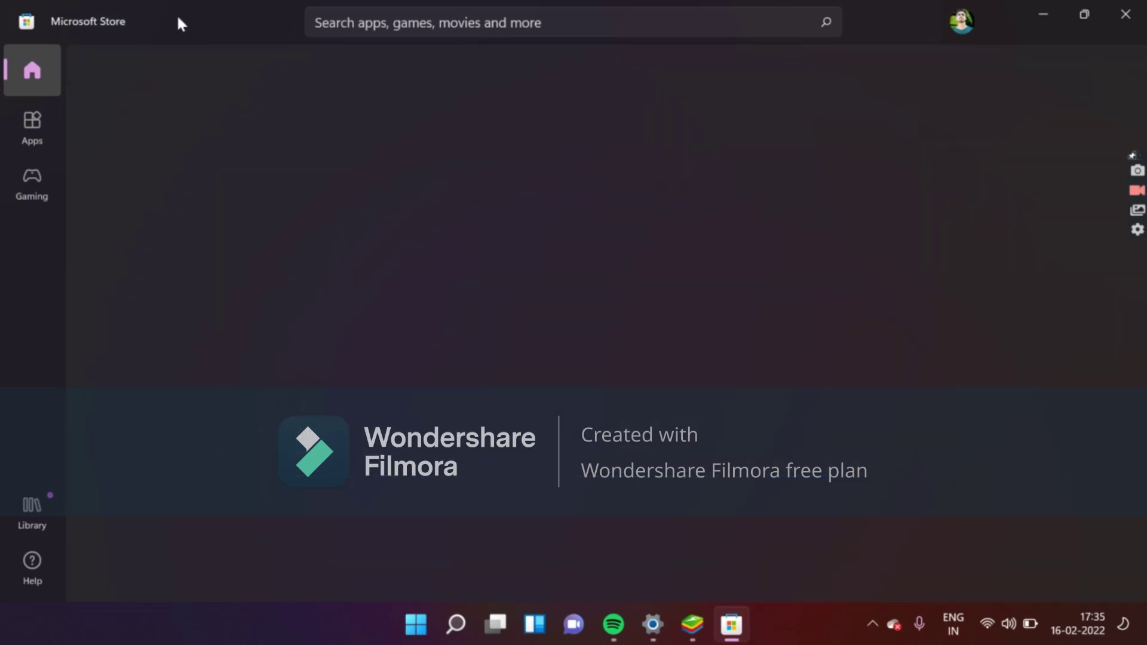
{"action": "scroll", "coordinate": [474, 474], "scroll_direction": "down", "scroll_amount": 15}
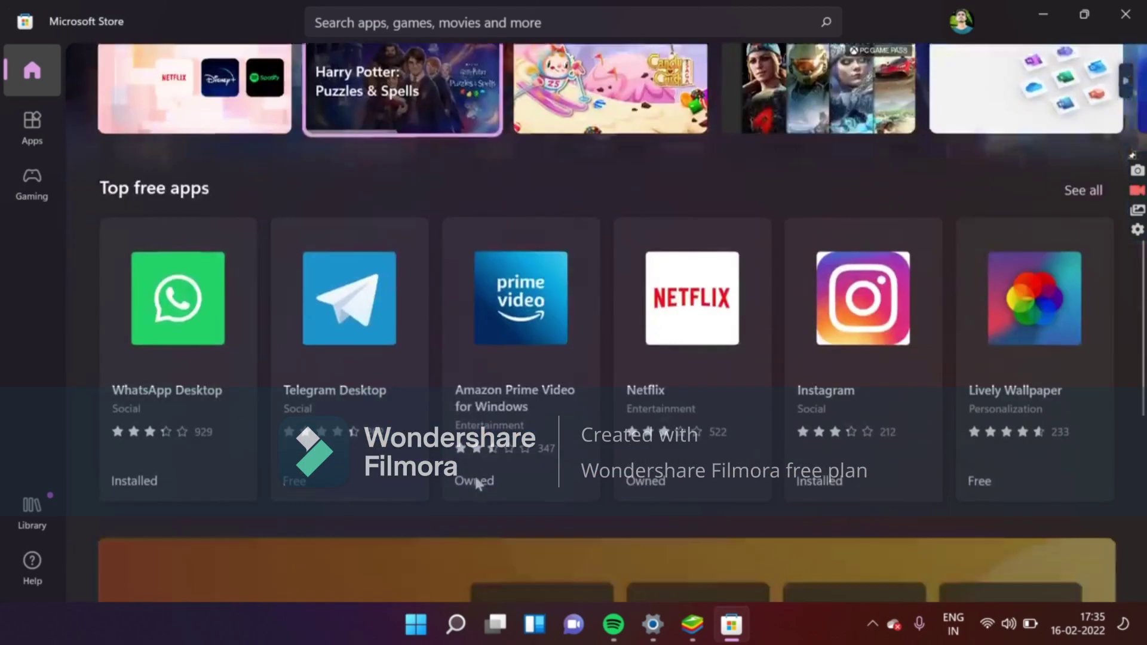
{"action": "scroll", "coordinate": [476, 478], "scroll_direction": "down", "scroll_amount": 10}
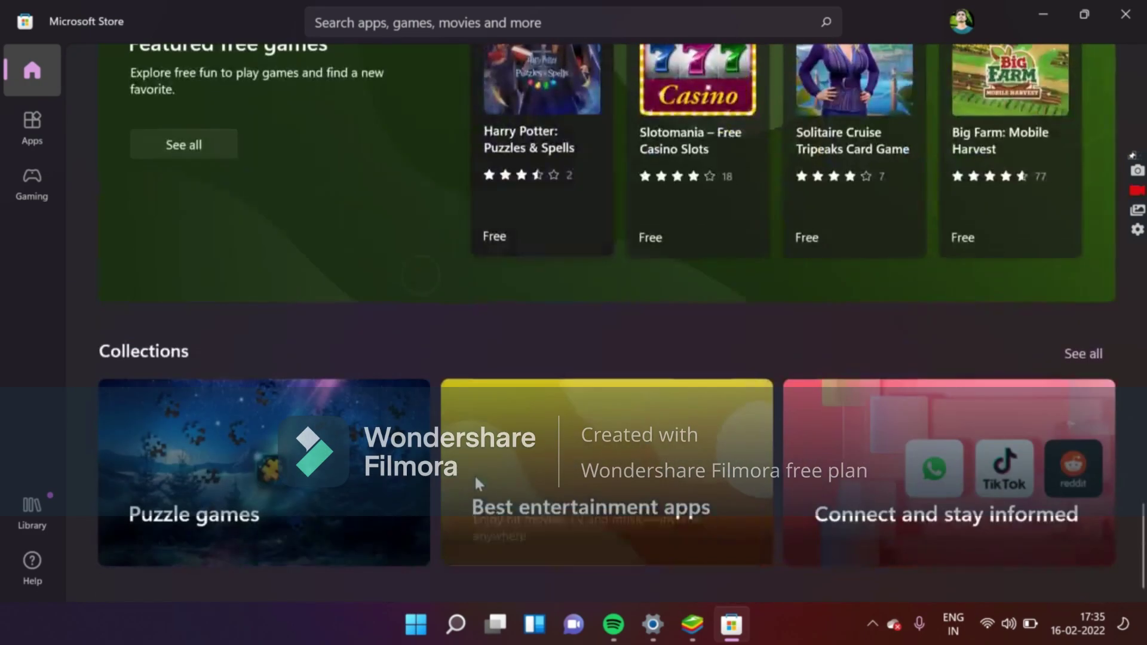
{"action": "scroll", "coordinate": [476, 478], "scroll_direction": "up", "scroll_amount": 5}
{"action": "scroll", "coordinate": [475, 477], "scroll_direction": "up", "scroll_amount": 8}
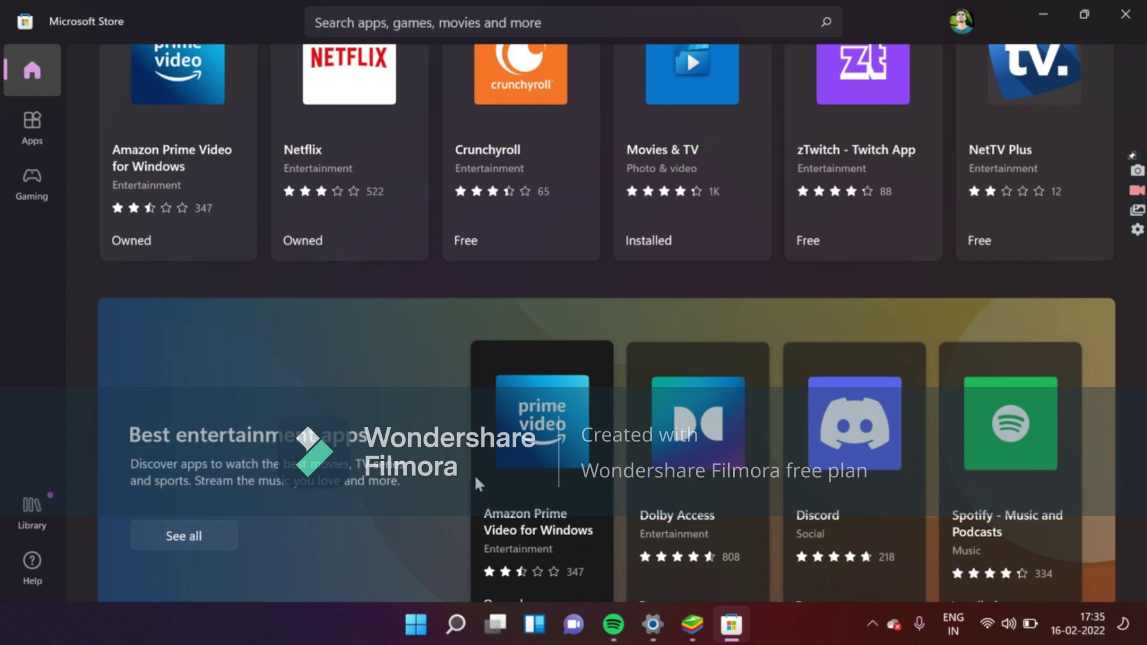
{"action": "scroll", "coordinate": [475, 479], "scroll_direction": "up", "scroll_amount": 8}
{"action": "scroll", "coordinate": [475, 478], "scroll_direction": "up", "scroll_amount": 8}
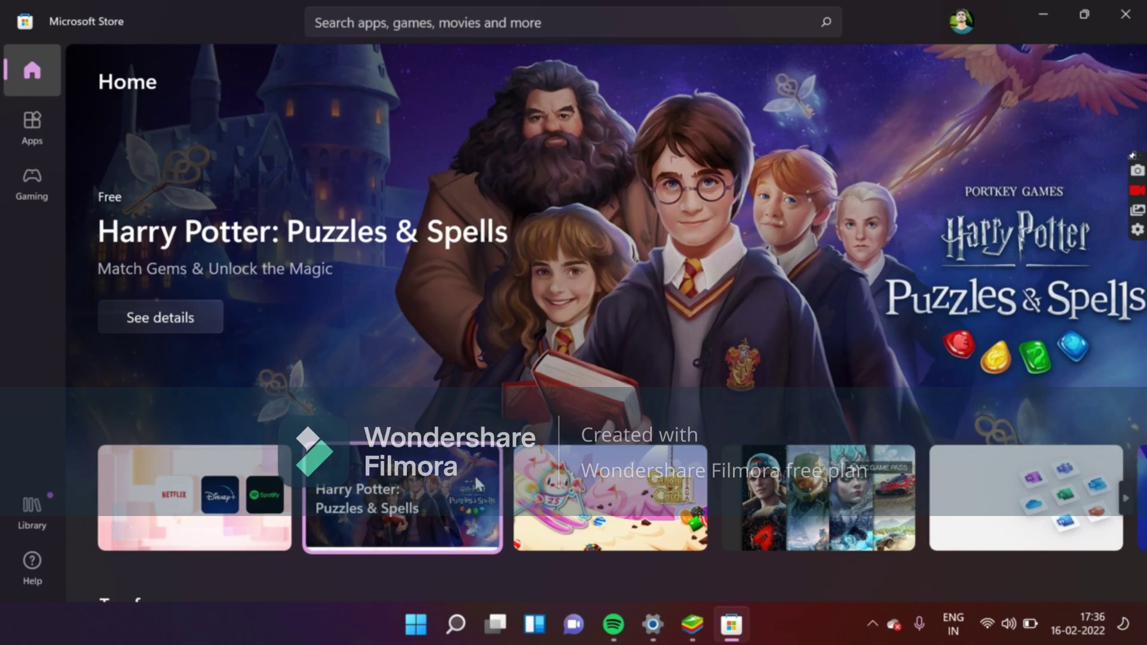
{"action": "scroll", "coordinate": [454, 339], "scroll_direction": "down", "scroll_amount": 5}
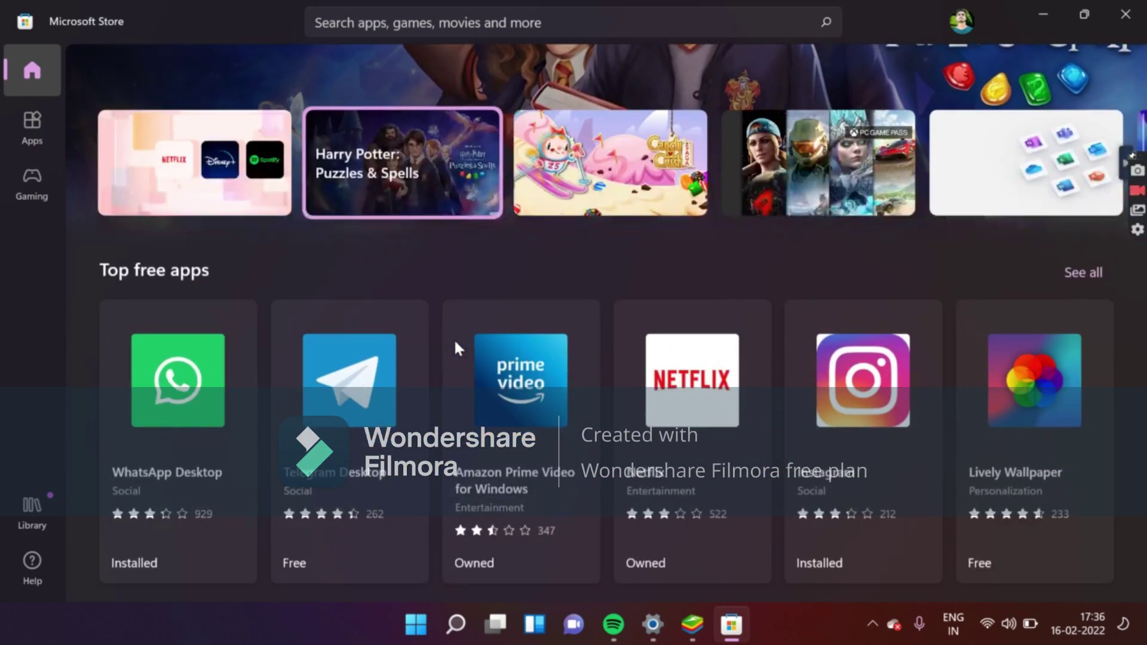
Step: Minimize the Microsoft Store and open Google Chrome with the first user profile
{"action": "left_click", "coordinate": [1043, 14]}
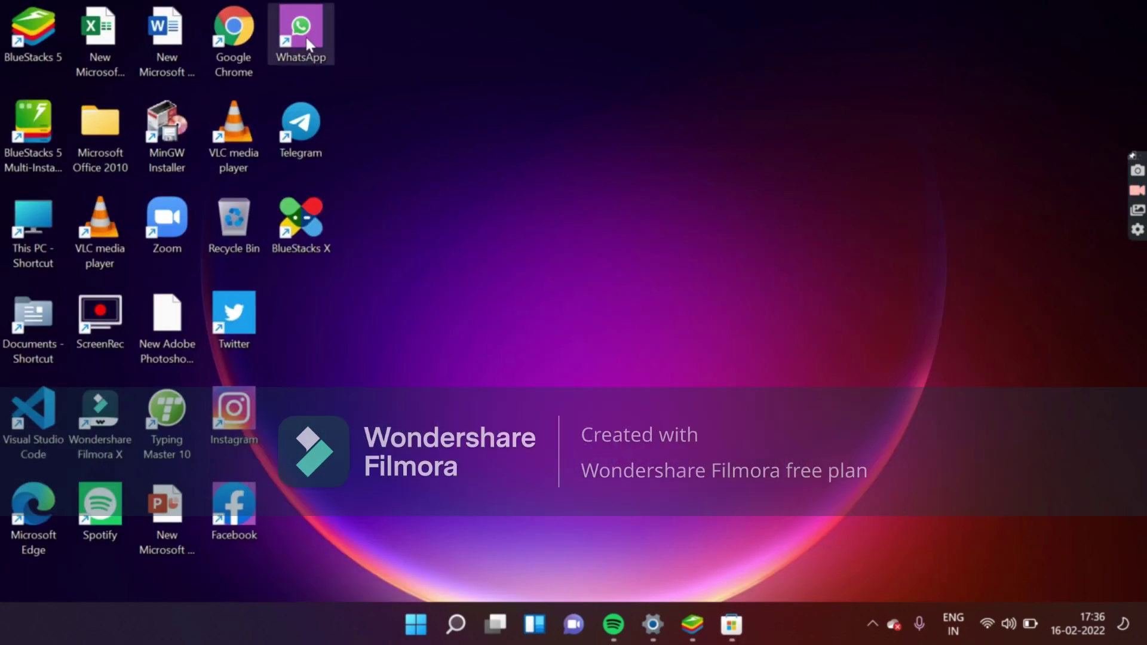
{"action": "double_click", "coordinate": [240, 33]}
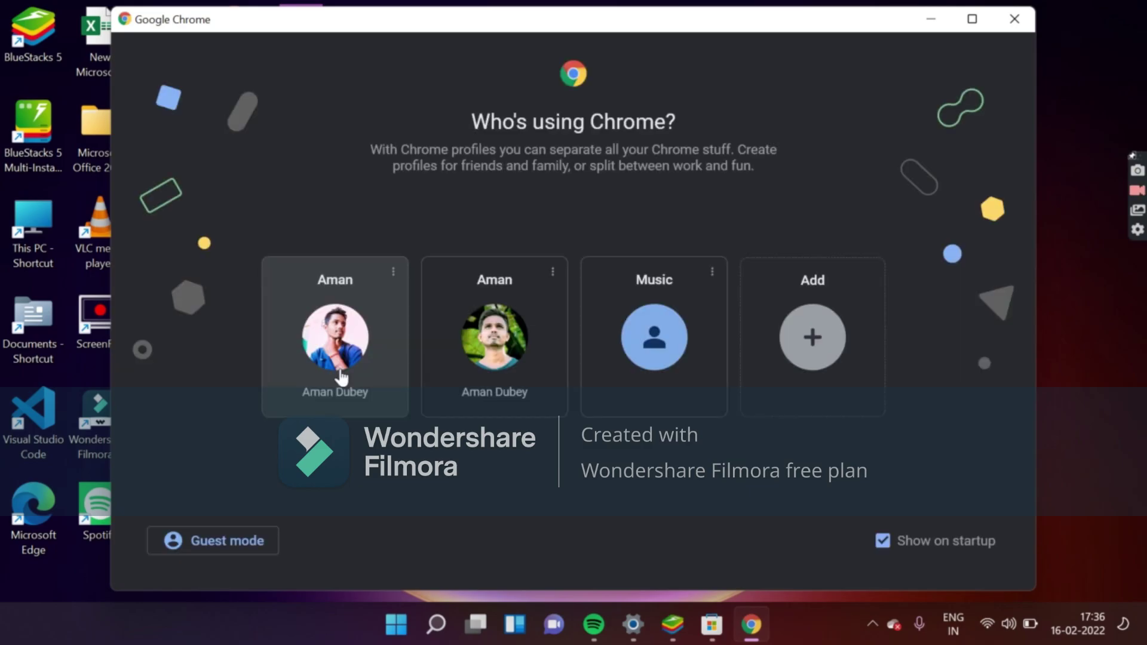
{"action": "left_click", "coordinate": [343, 375]}
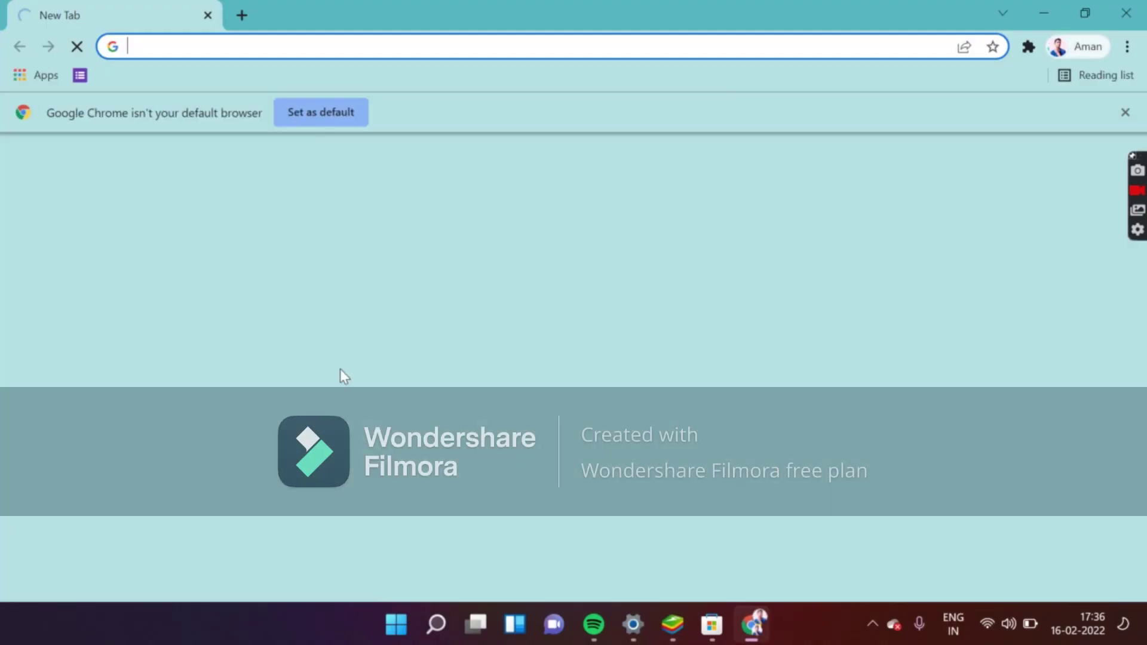
Step: Search Google for "bluestacks 5" and open the official BlueStacks 5 page from the results
{"action": "left_click", "coordinate": [459, 415]}
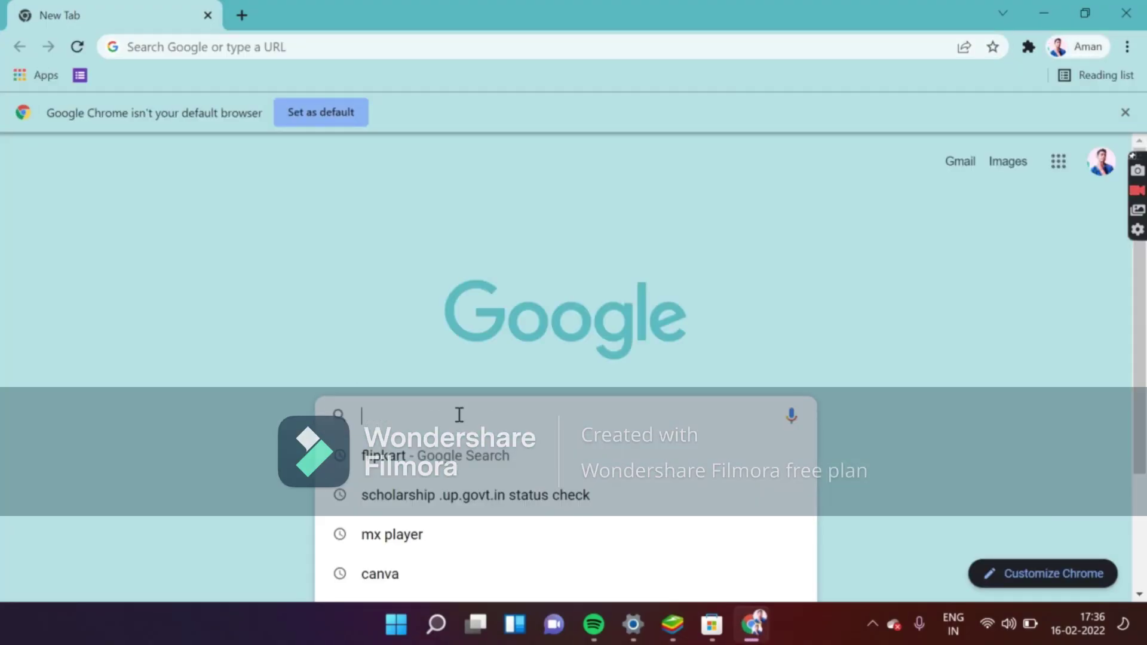
{"action": "type", "text": "bluestacks 5"}
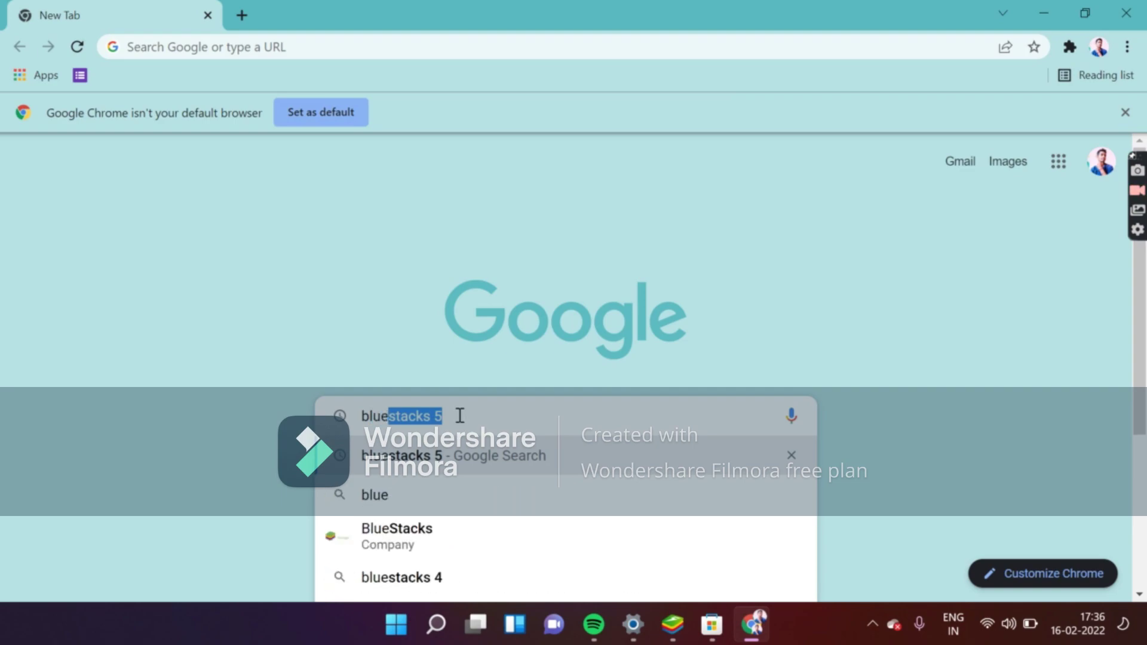
{"action": "key", "text": "Return"}
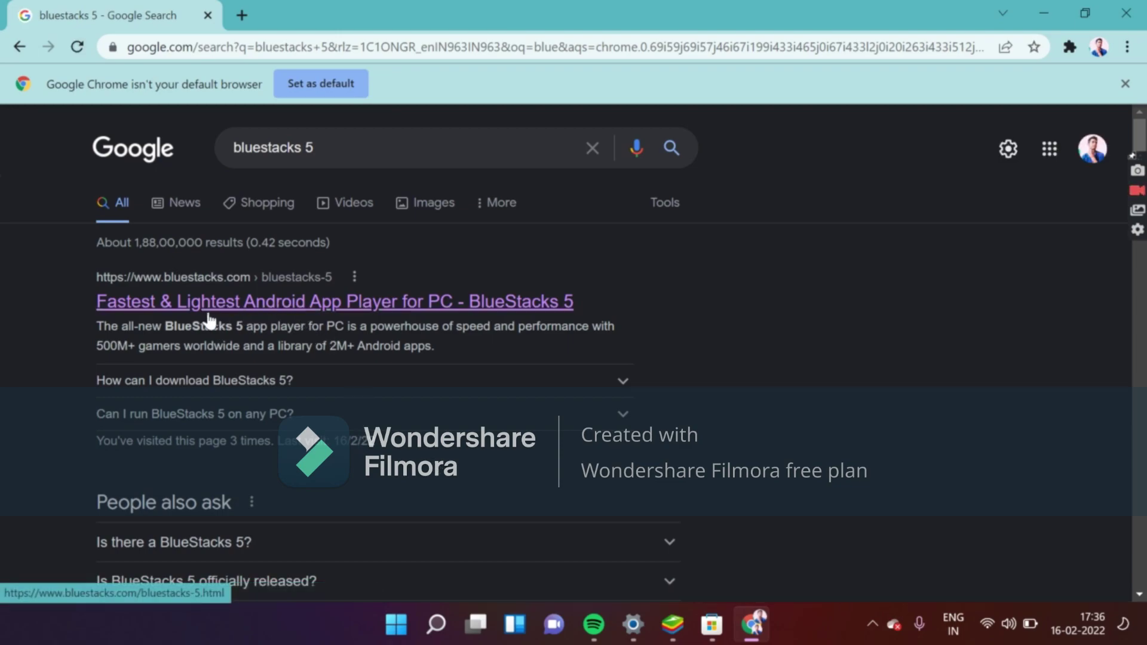
{"action": "left_click", "coordinate": [151, 307]}
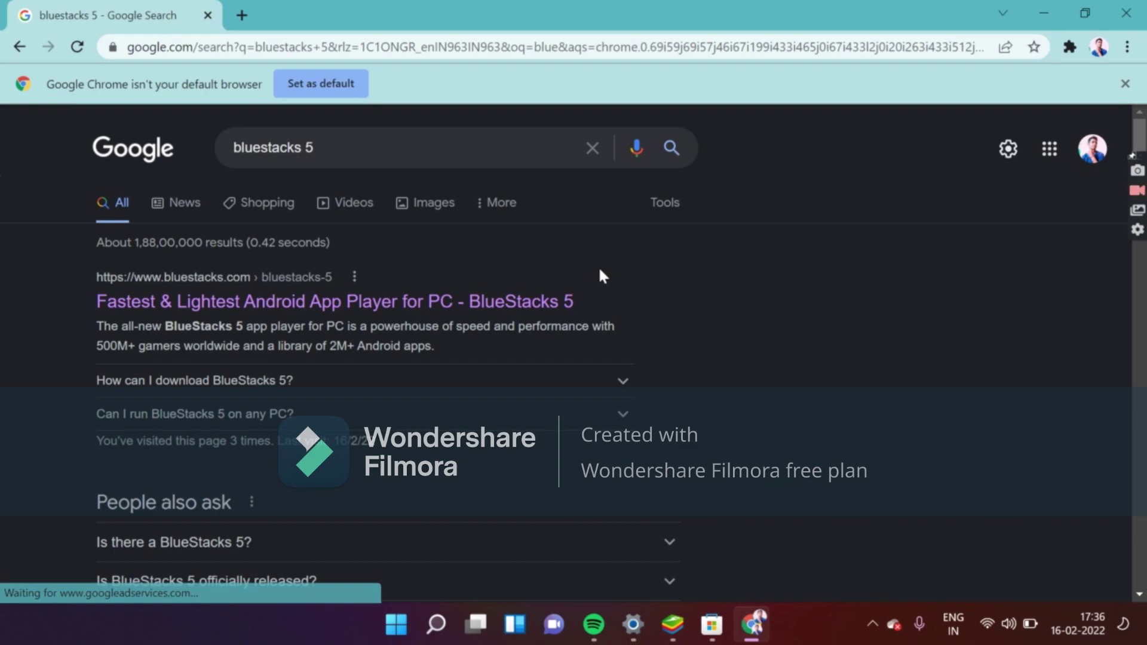
{"action": "left_click", "coordinate": [237, 310]}
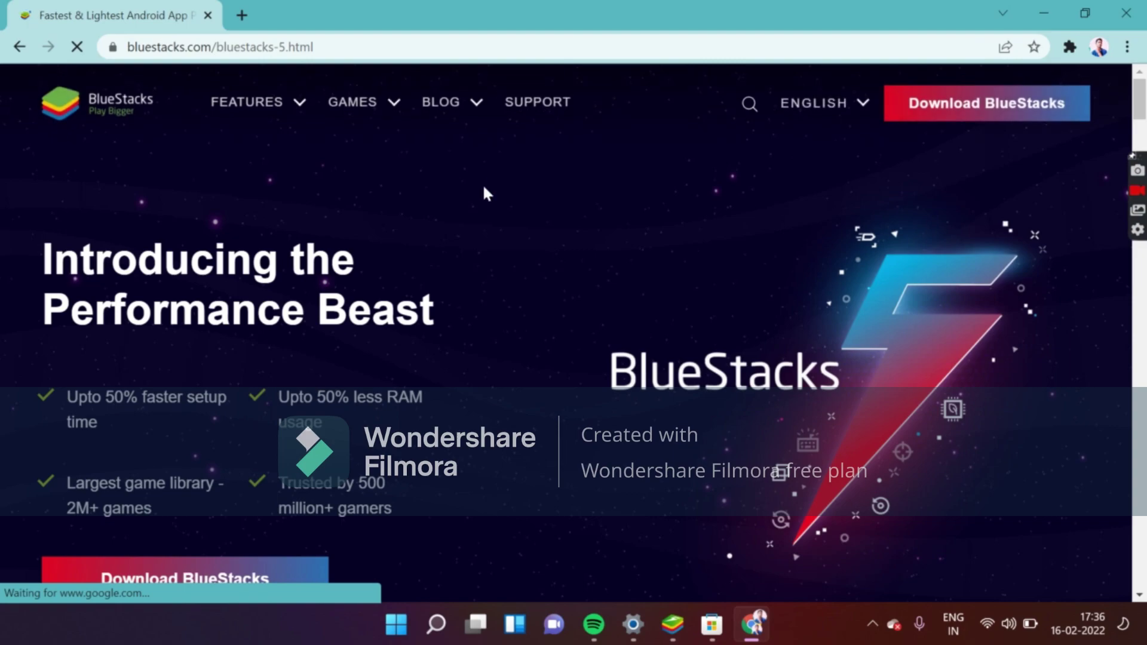
Step: Start downloading the BlueStacks installer from the product page and cancel that download
{"action": "scroll", "coordinate": [485, 192], "scroll_direction": "down", "scroll_amount": 4}
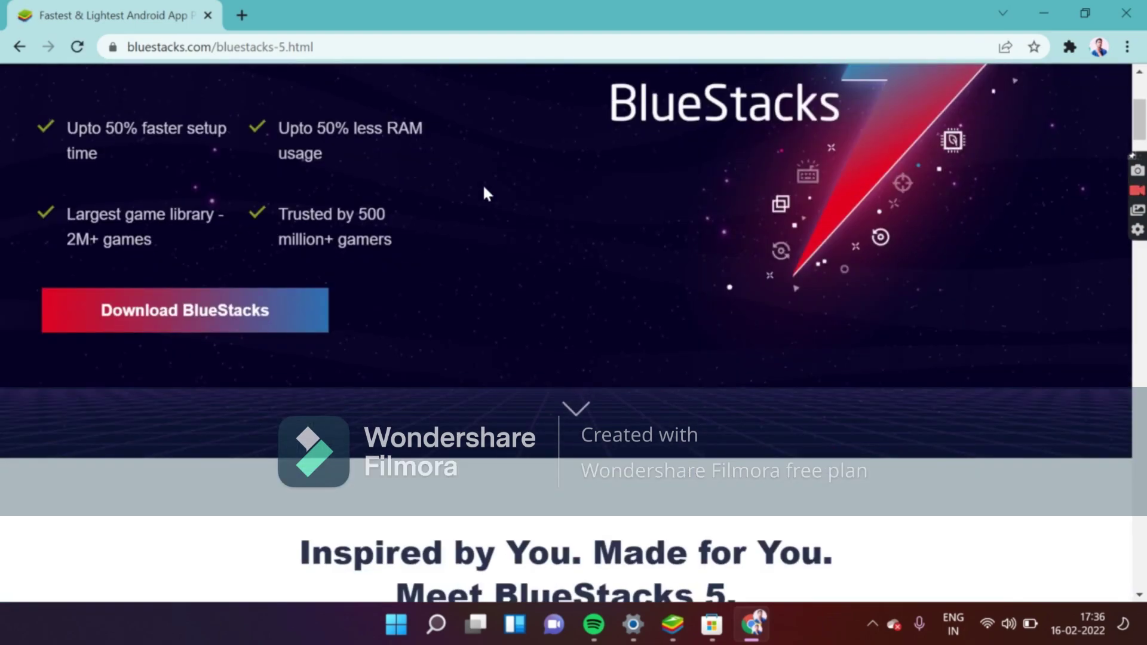
{"action": "scroll", "coordinate": [484, 192], "scroll_direction": "up", "scroll_amount": 3}
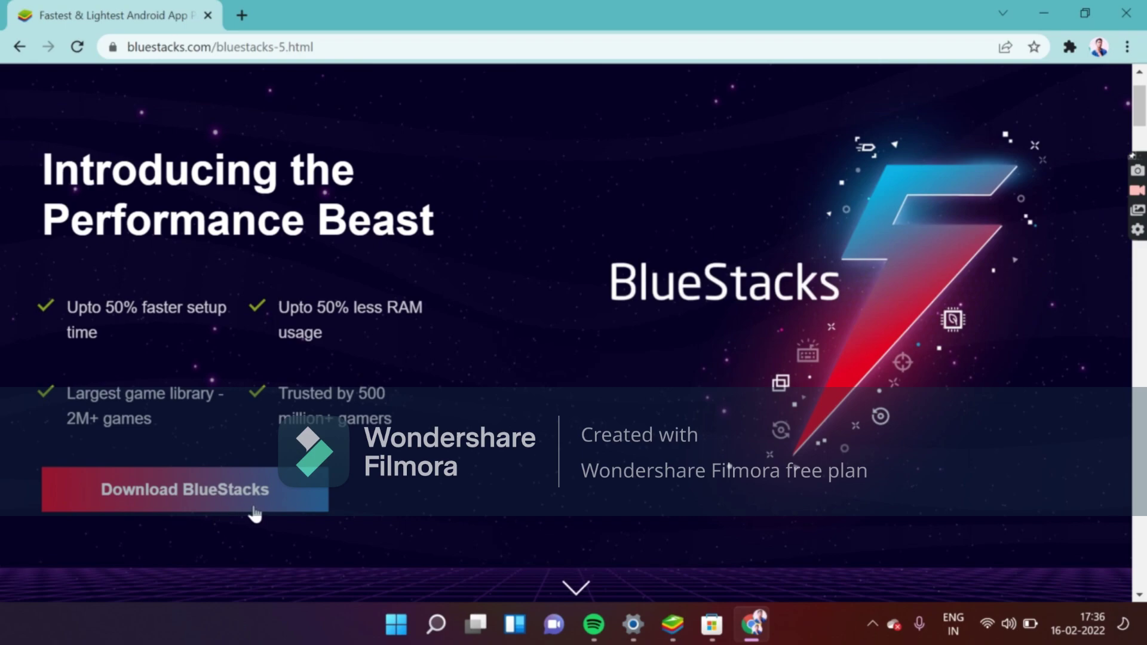
{"action": "left_click", "coordinate": [214, 503]}
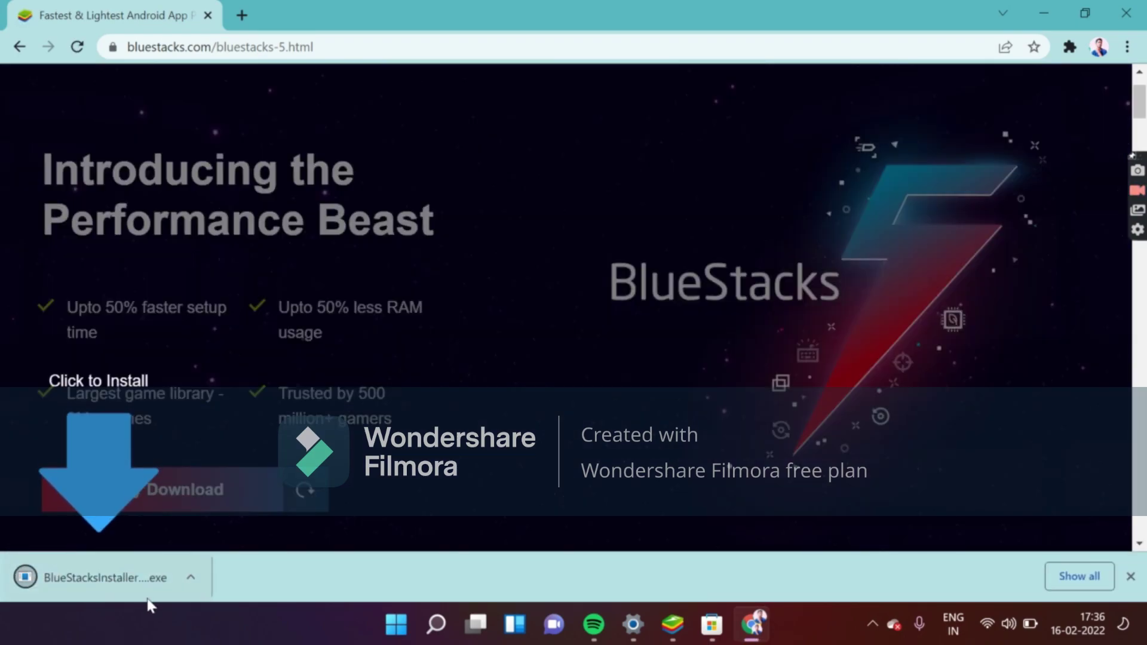
{"action": "left_click", "coordinate": [194, 584]}
{"action": "left_click", "coordinate": [219, 544]}
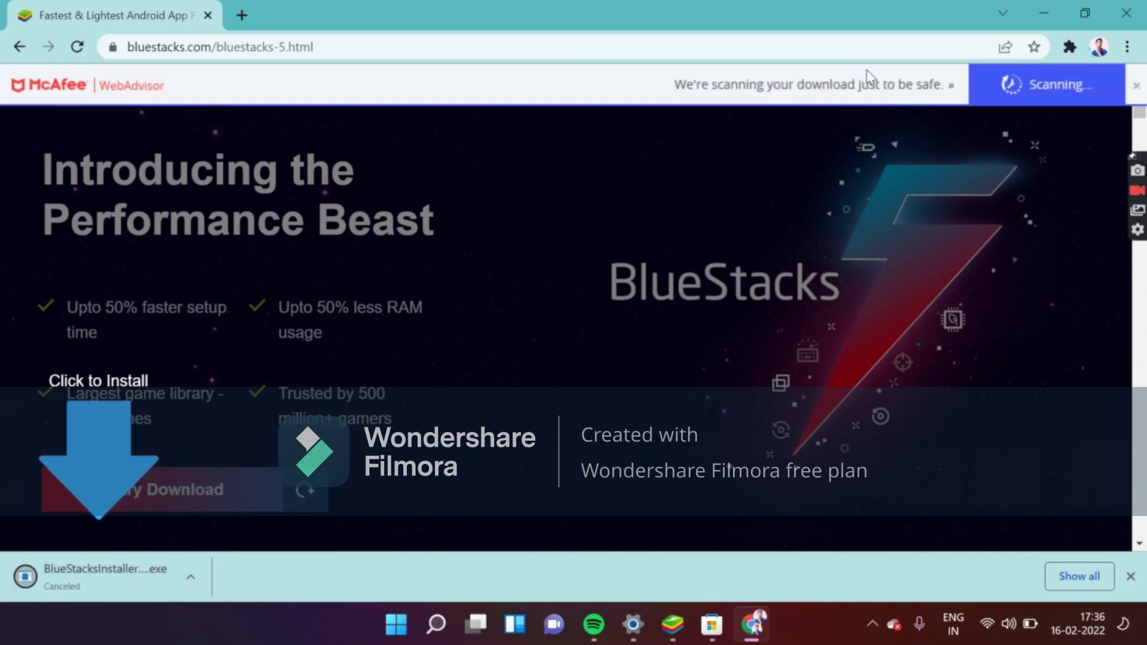
Step: Minimize Chrome to switch to BlueStacks 5 from the desktop and return to the emulator's home screen
{"action": "left_click", "coordinate": [1044, 13]}
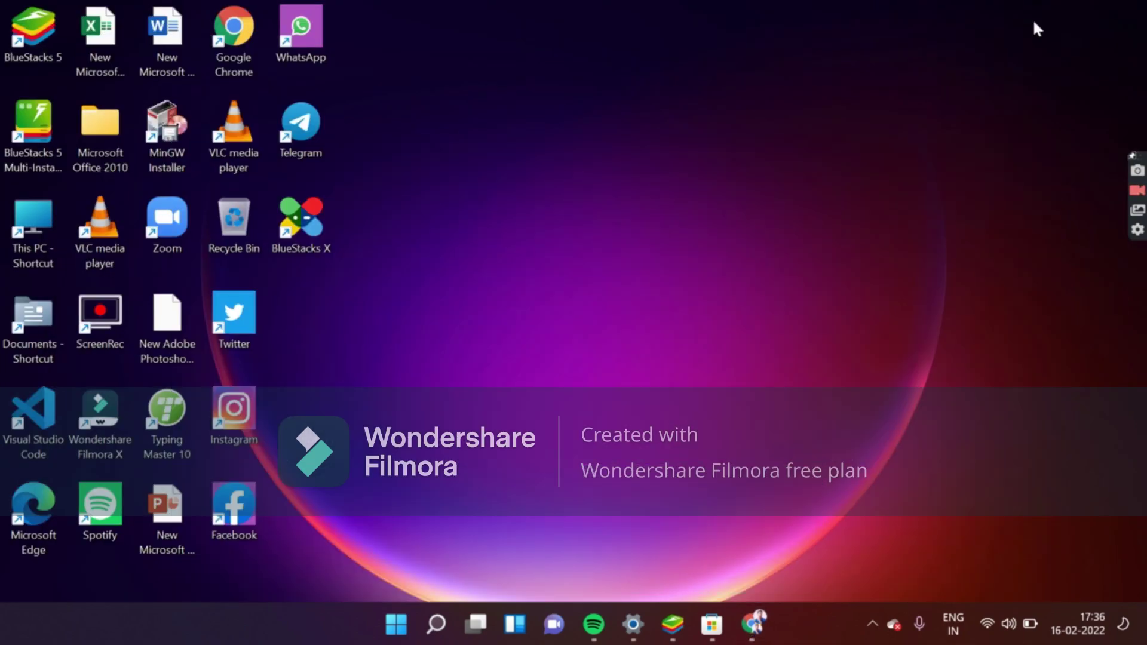
{"action": "double_click", "coordinate": [40, 33]}
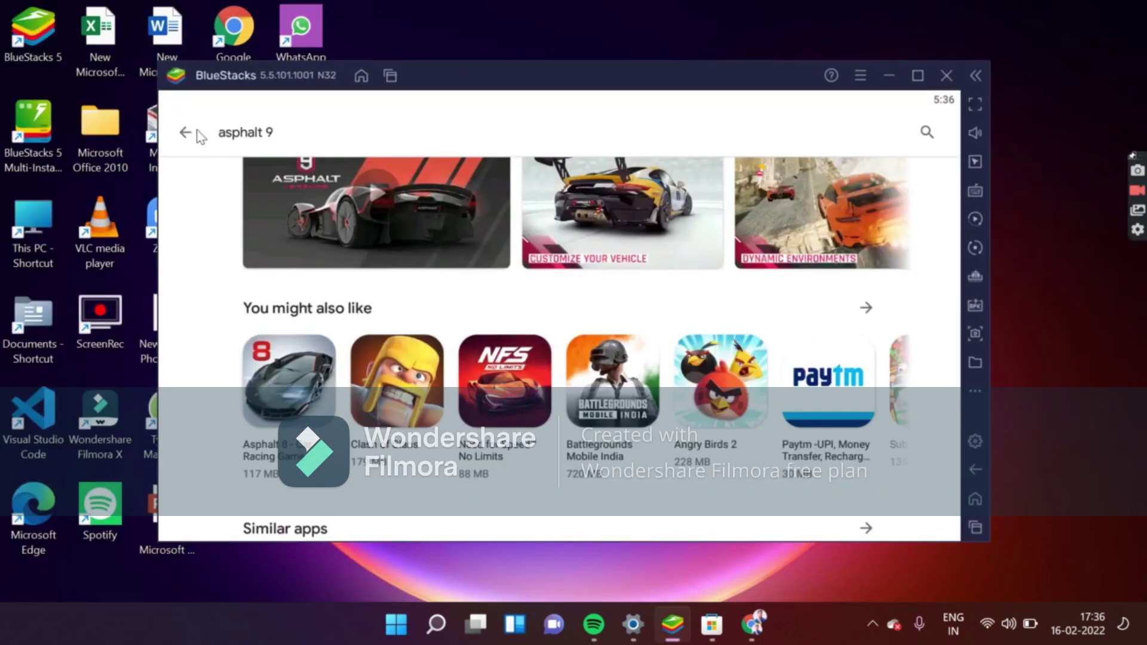
{"action": "left_click", "coordinate": [186, 132]}
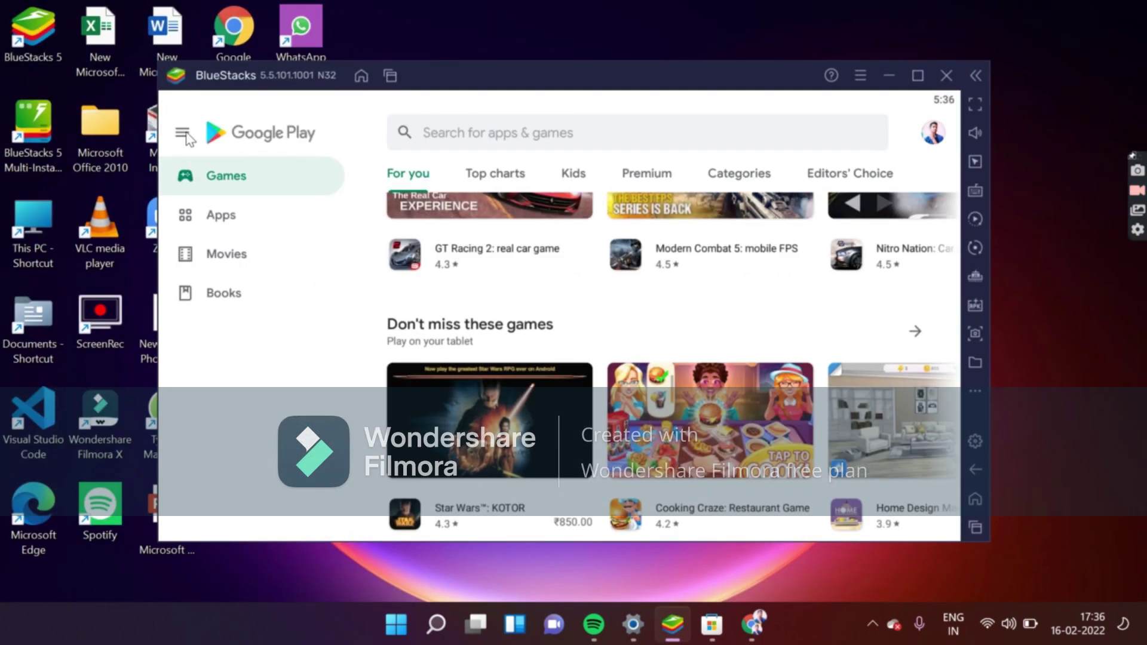
{"action": "left_click", "coordinate": [362, 76]}
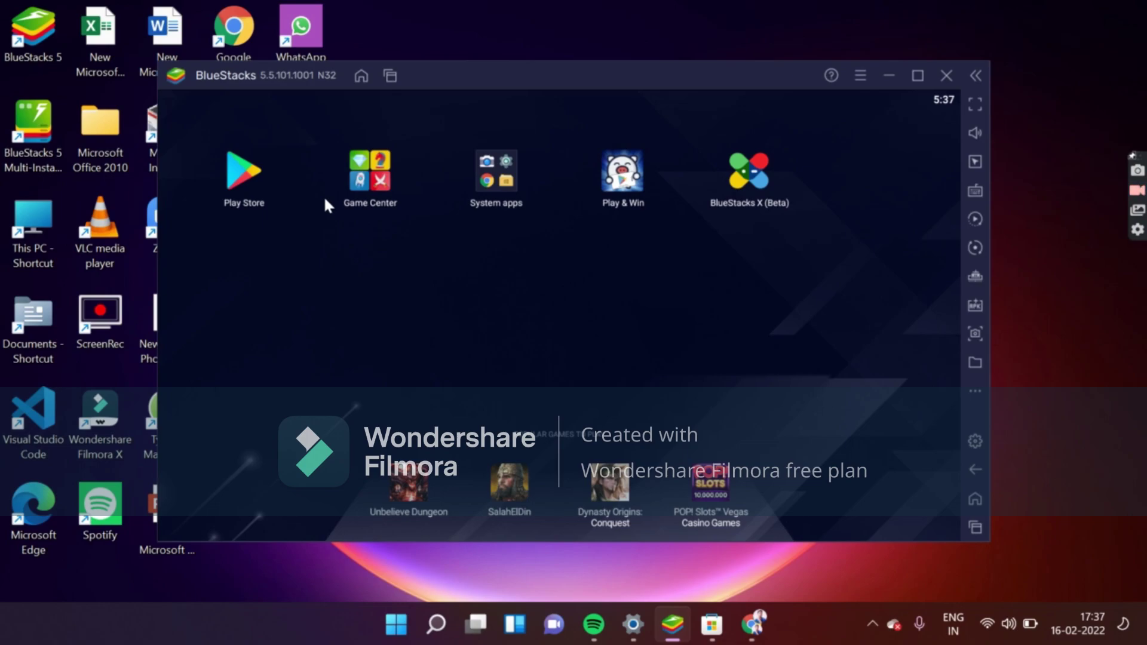
Step: Open the Game Center and look through its full top games list, recommendations, collections and app of the day
{"action": "left_click", "coordinate": [364, 189]}
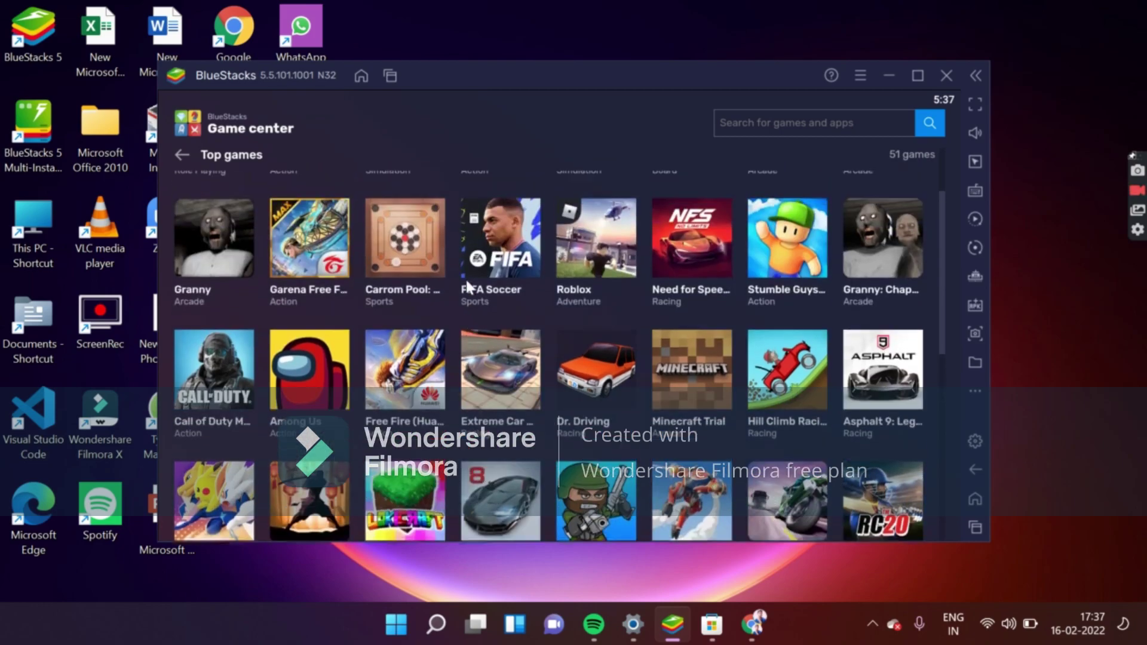
{"action": "scroll", "coordinate": [465, 281], "scroll_direction": "down", "scroll_amount": 5}
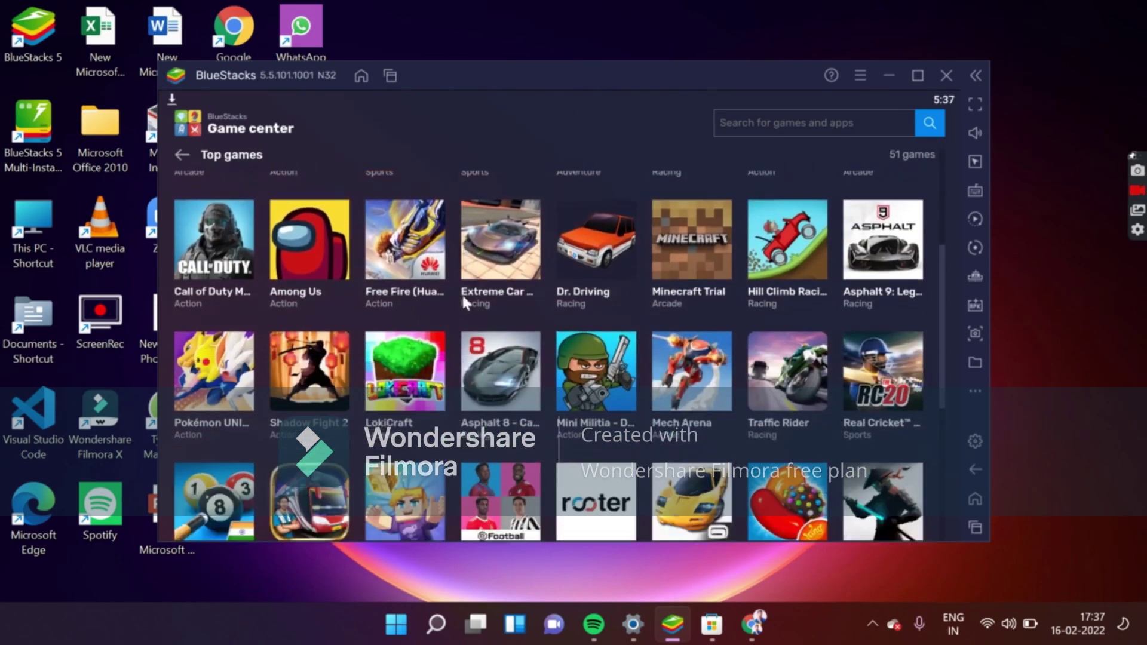
{"action": "key", "text": "Escape"}
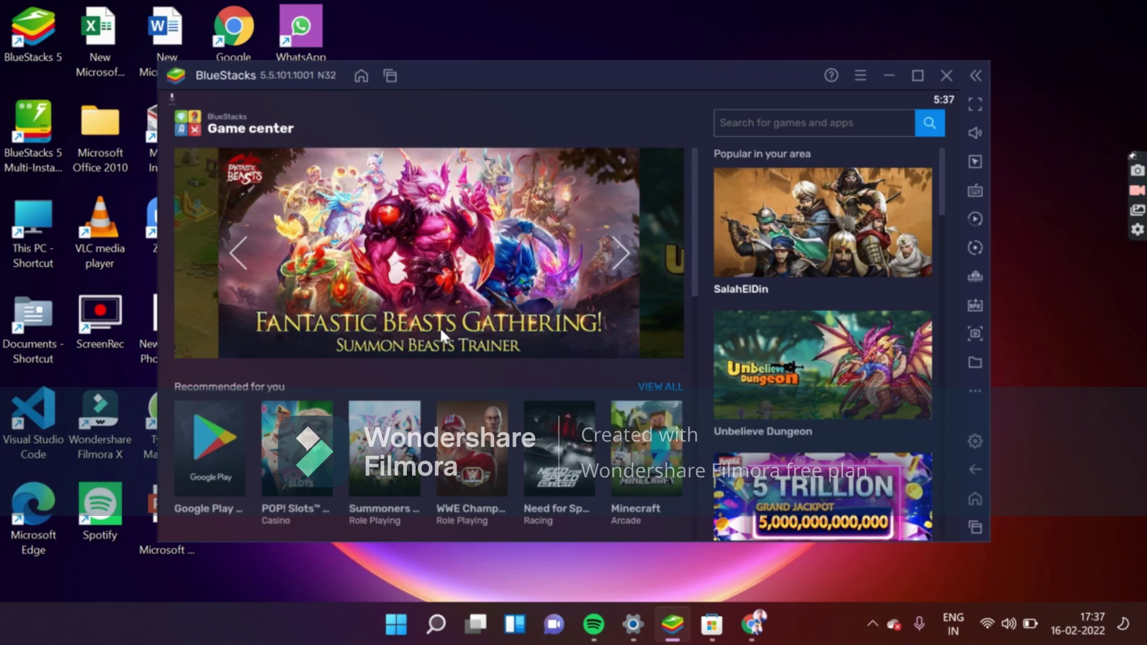
{"action": "scroll", "coordinate": [440, 328], "scroll_direction": "down", "scroll_amount": 3}
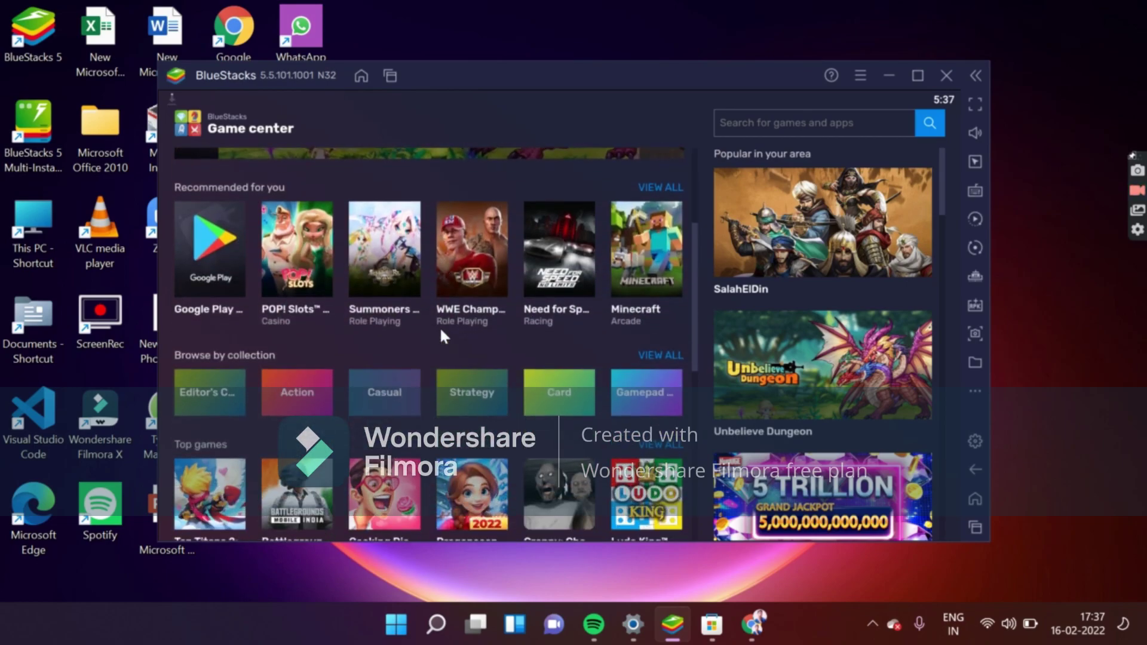
{"action": "scroll", "coordinate": [439, 327], "scroll_direction": "down", "scroll_amount": 3}
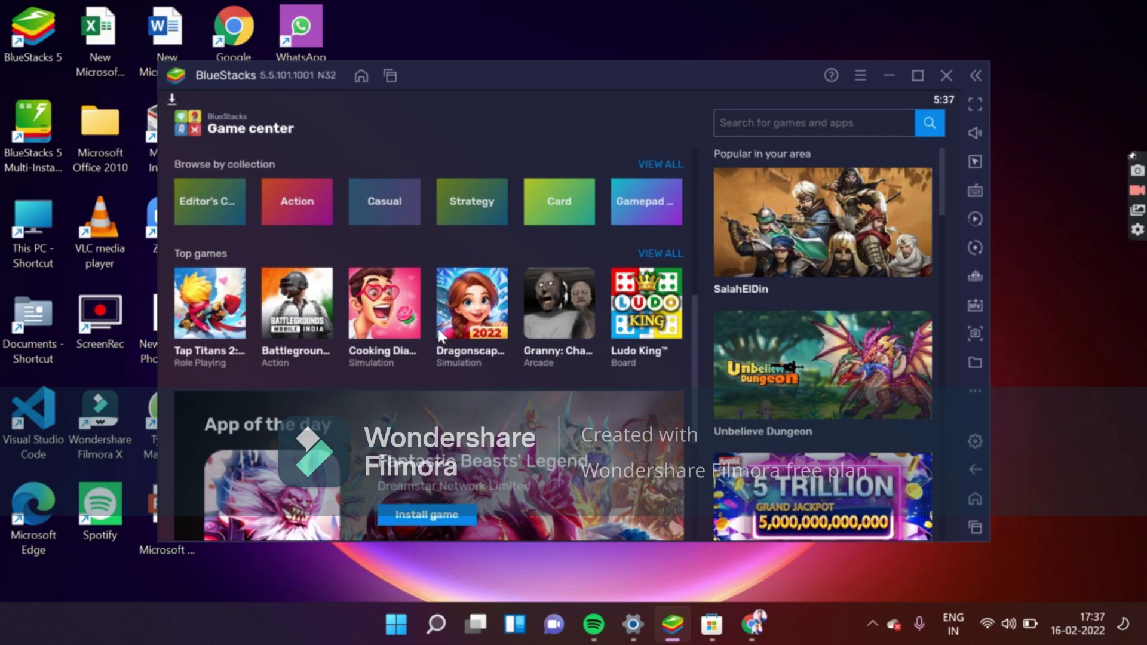
{"action": "scroll", "coordinate": [439, 332], "scroll_direction": "down", "scroll_amount": 3}
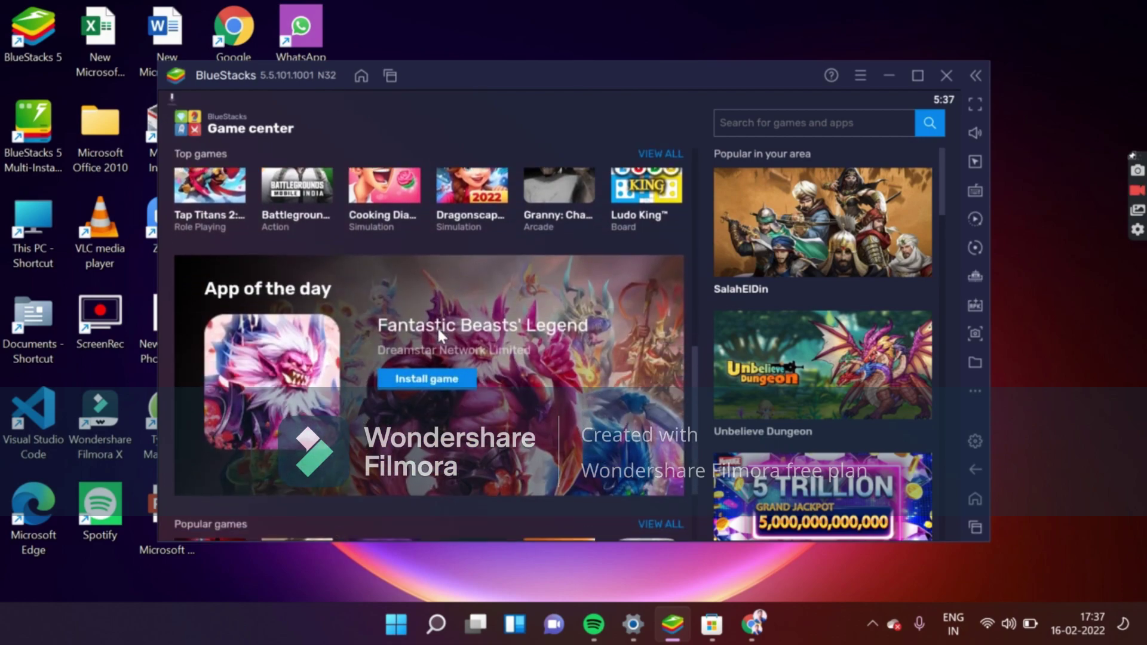
{"action": "scroll", "coordinate": [439, 332], "scroll_direction": "up", "scroll_amount": 1}
{"action": "scroll", "coordinate": [440, 336], "scroll_direction": "up", "scroll_amount": 1}
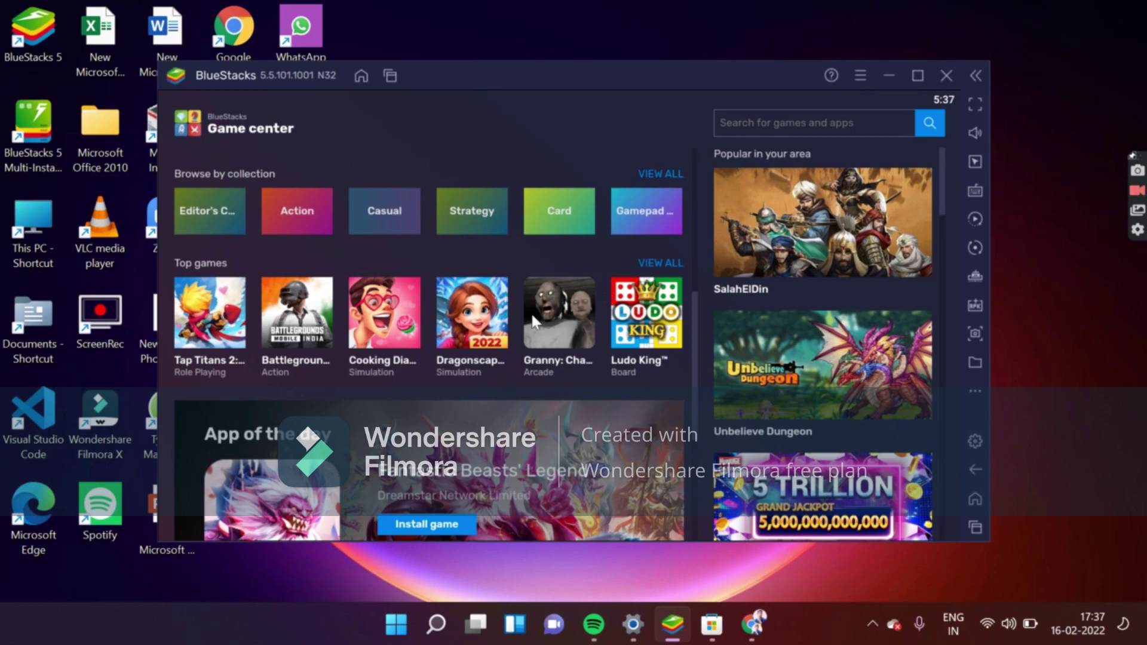
Step: Open the Ludo King store page from the Game Center's top games and maximize the BlueStacks window
{"action": "left_click", "coordinate": [650, 310]}
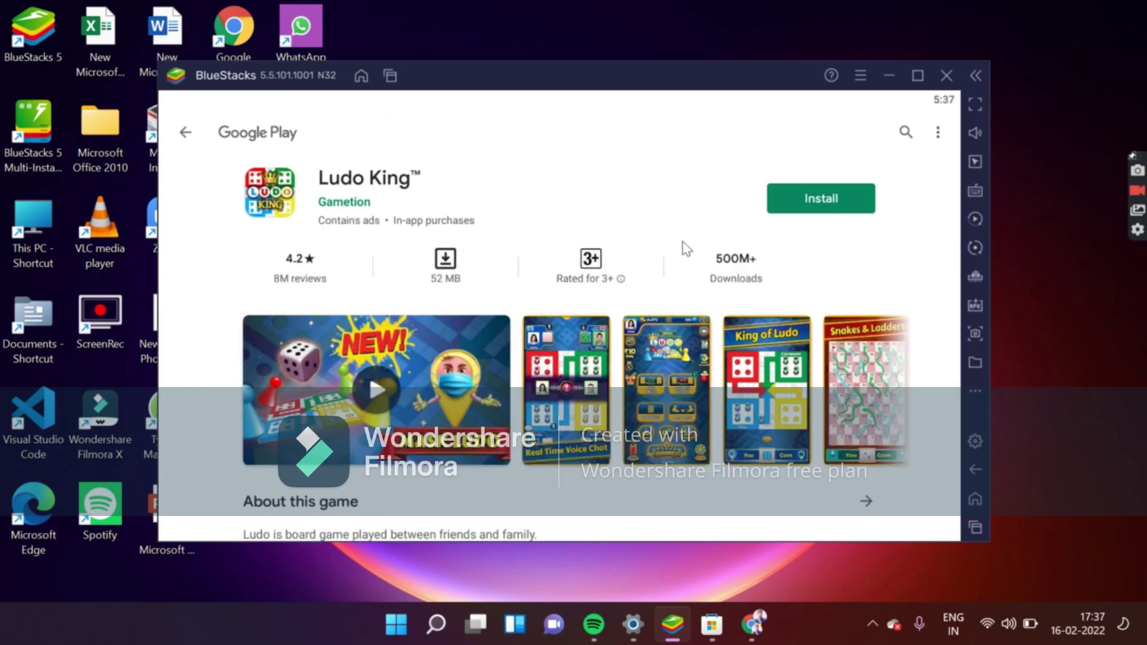
{"action": "left_click", "coordinate": [923, 83]}
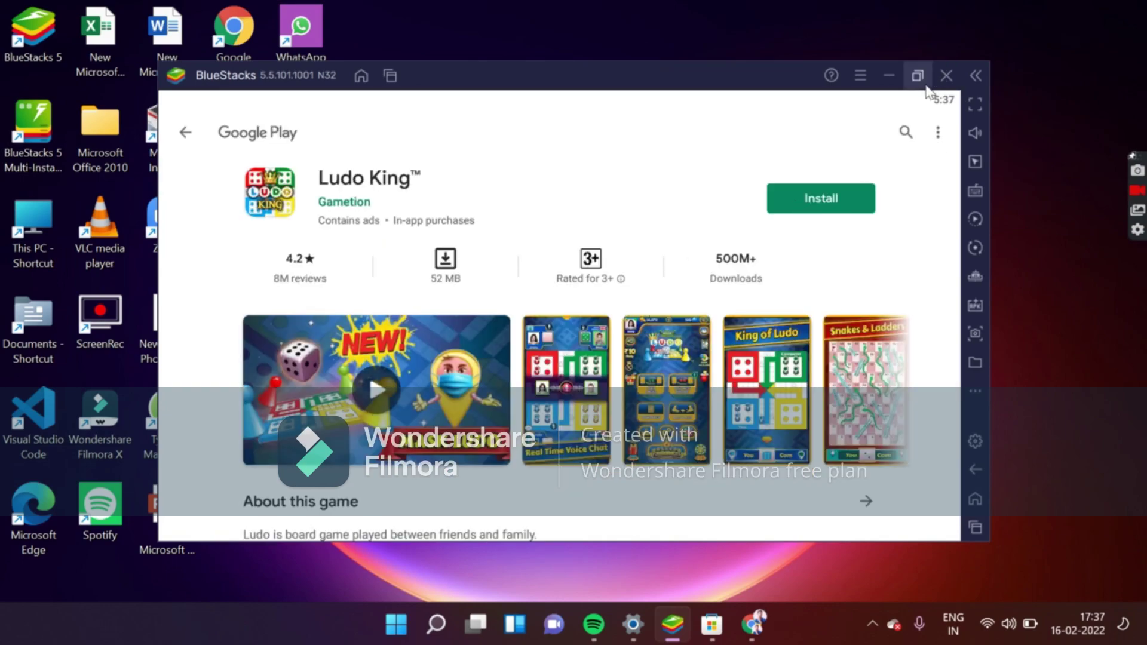
{"action": "left_click", "coordinate": [919, 76]}
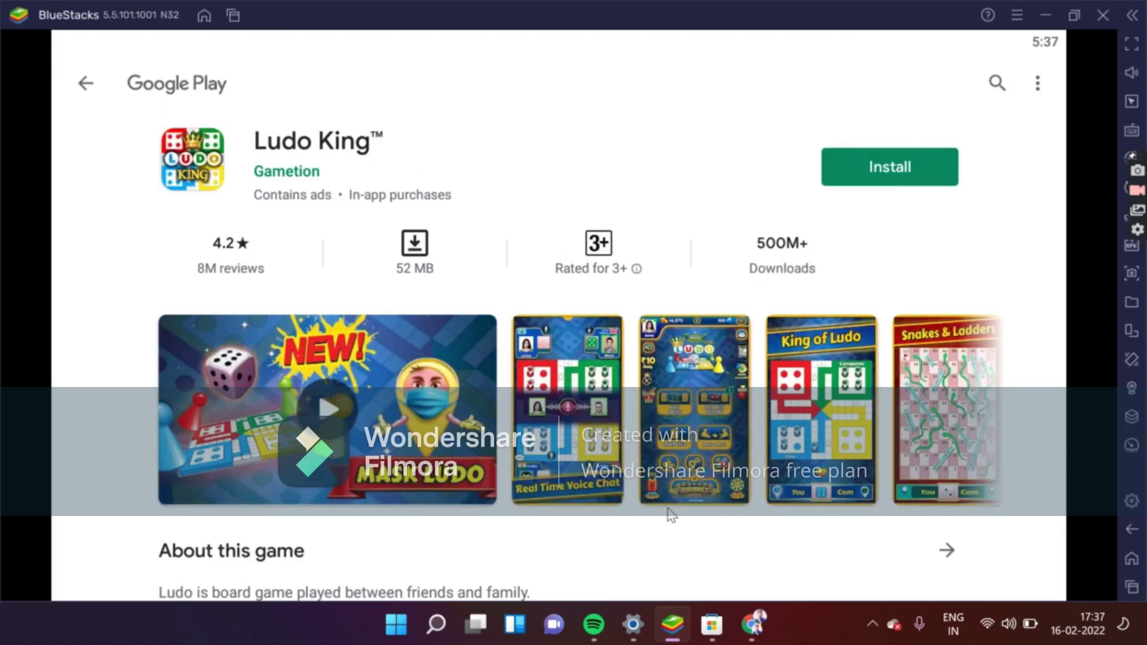
Step: Look over the Ludo King page, start installing the game and cancel the installation
{"action": "scroll", "coordinate": [666, 531], "scroll_direction": "down", "scroll_amount": 3}
{"action": "scroll", "coordinate": [665, 532], "scroll_direction": "up", "scroll_amount": 3}
{"action": "left_click", "coordinate": [858, 172]}
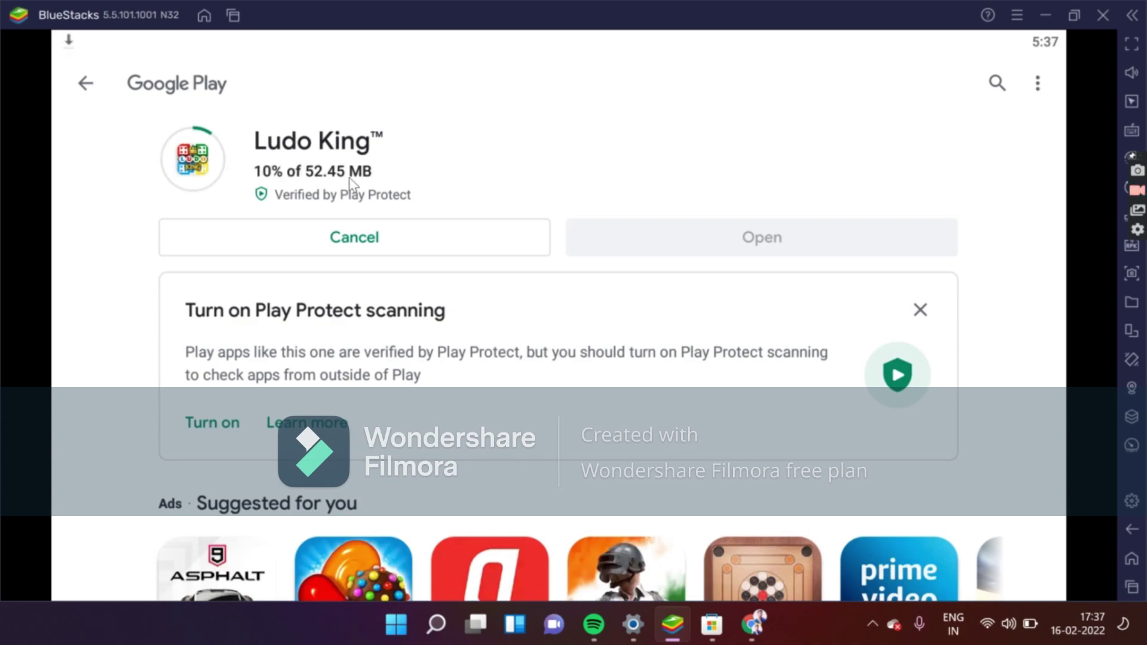
{"action": "left_click", "coordinate": [327, 242]}
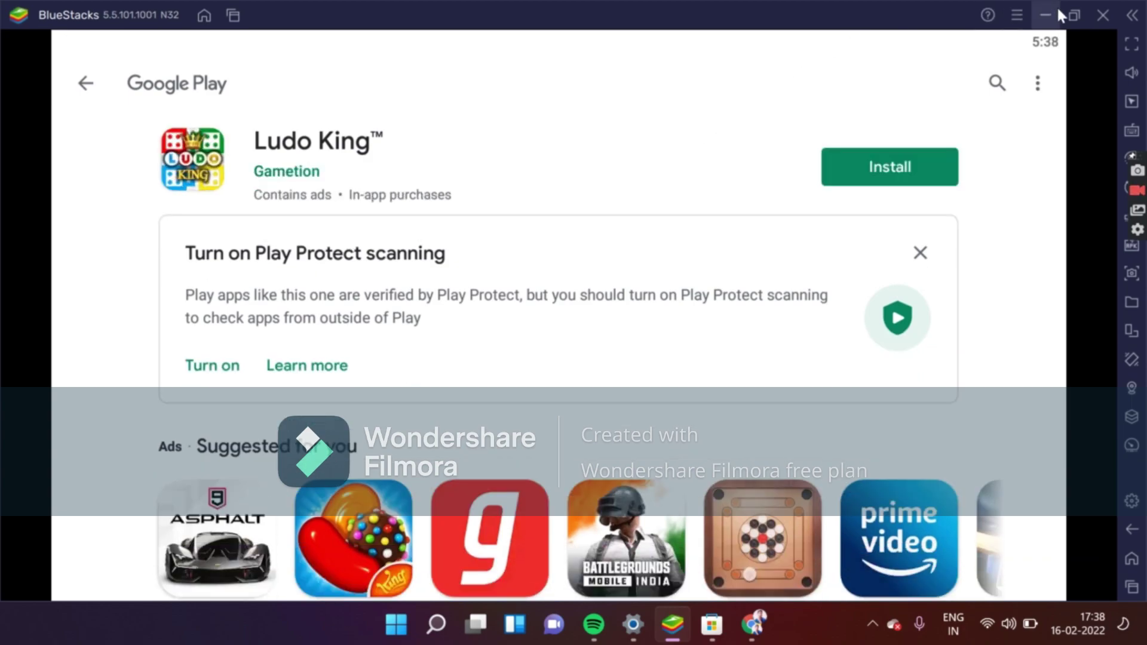
Step: Restore the BlueStacks window to its smaller size and exit BlueStacks
{"action": "left_click", "coordinate": [1073, 15]}
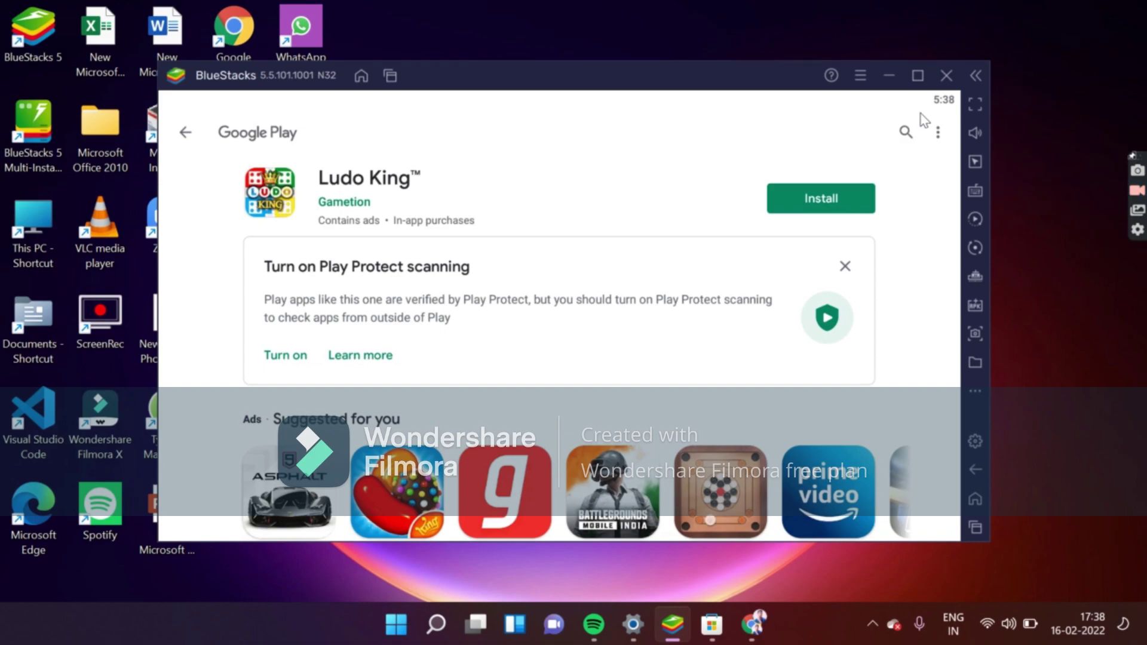
{"action": "left_click", "coordinate": [945, 76]}
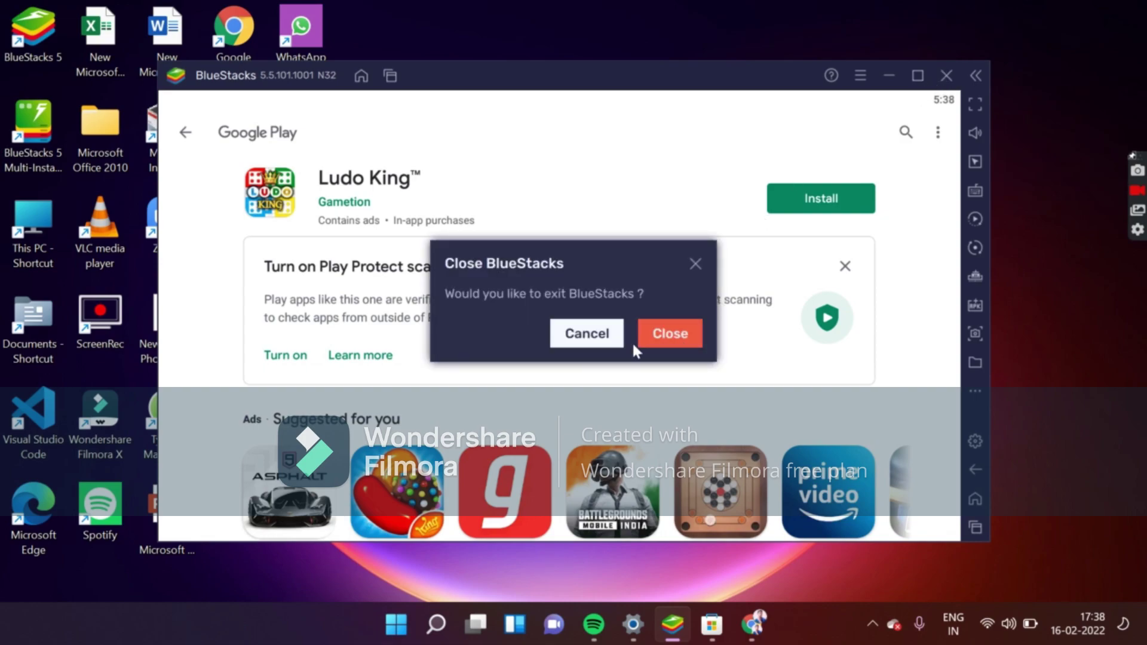
{"action": "left_click", "coordinate": [661, 334]}
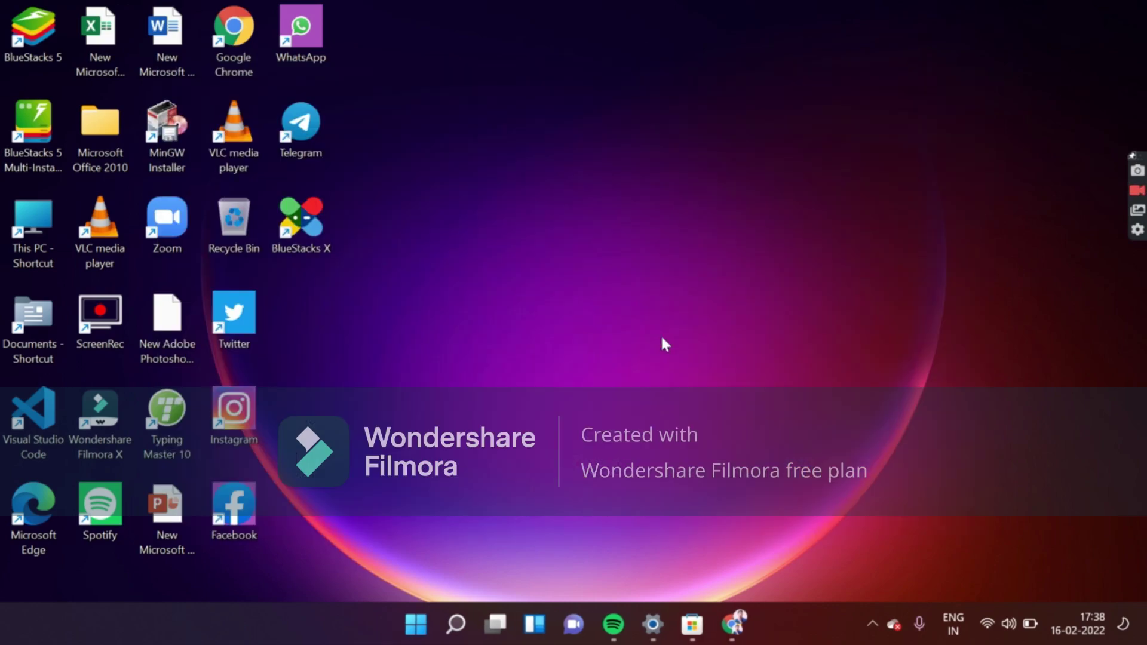